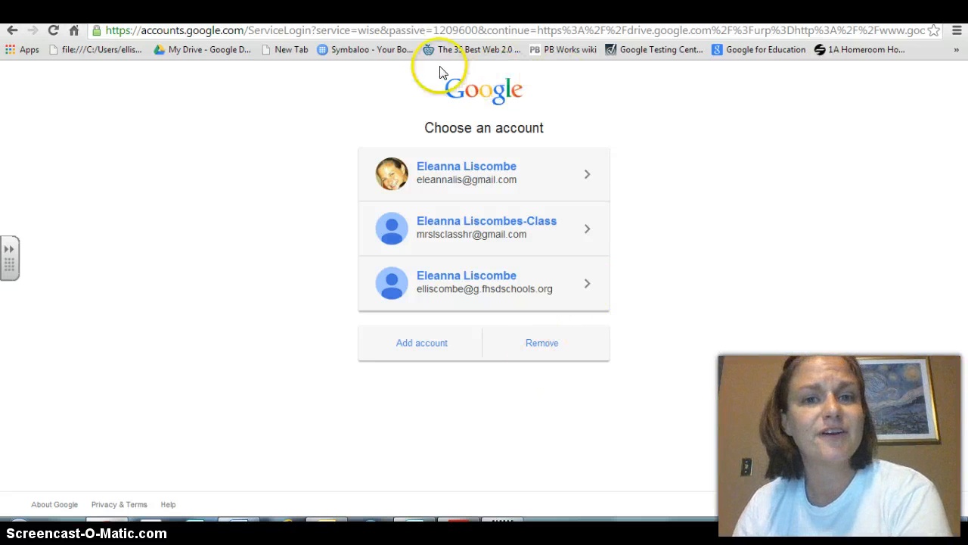
- Open drive.google.com and sign in with the class account
click(485, 30)
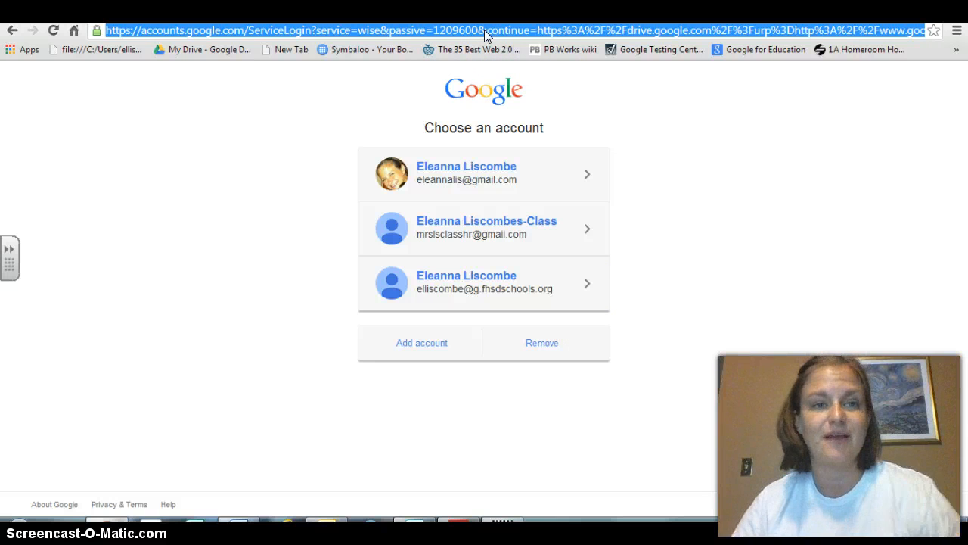
text(dr)
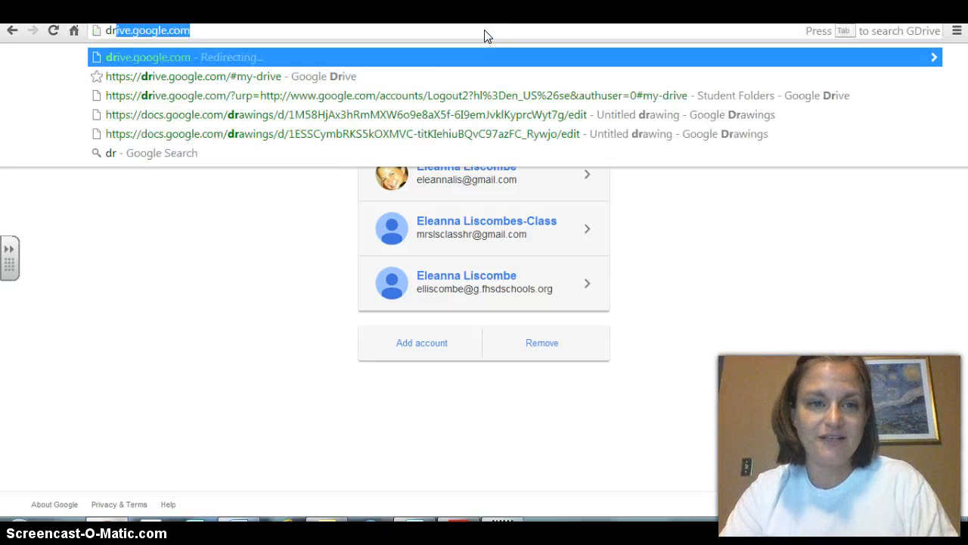
text(ive.)
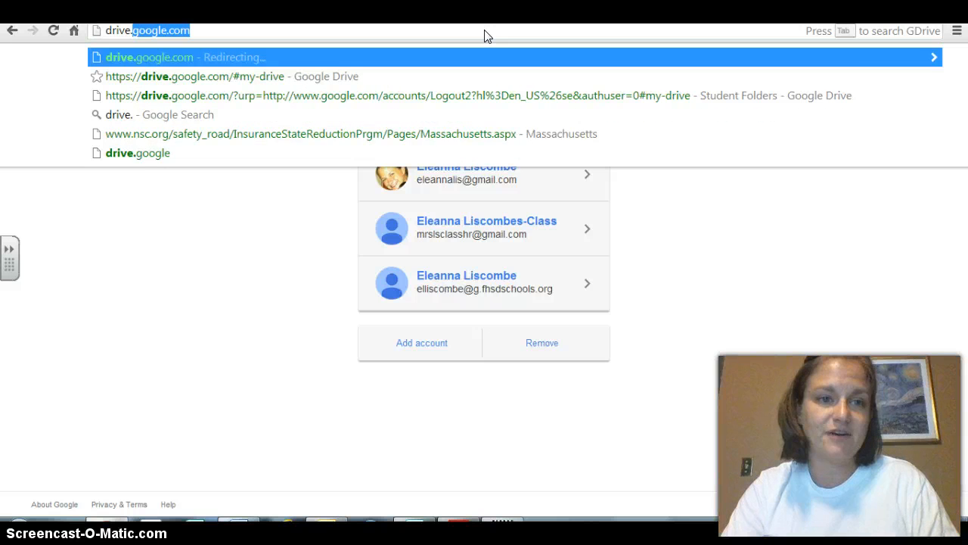
text(google.com)
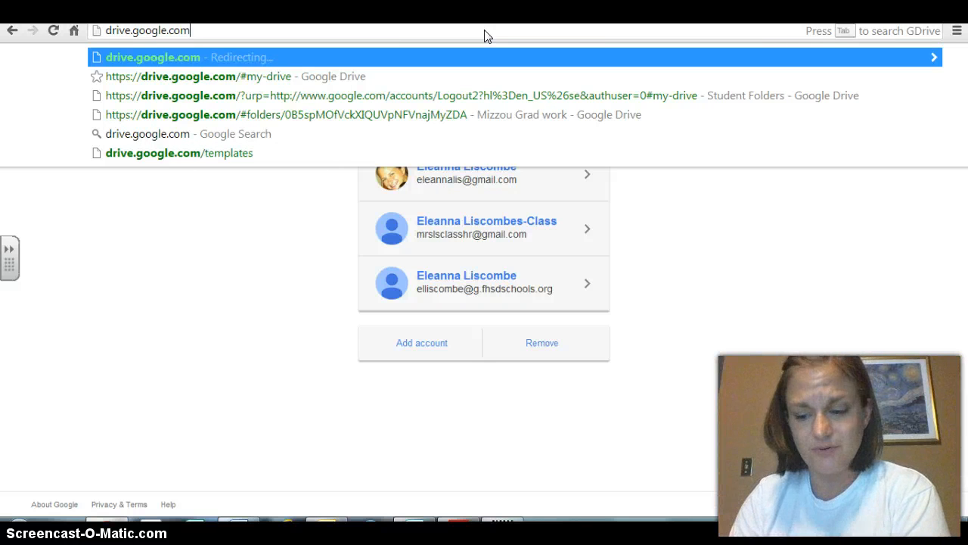
key(Return)
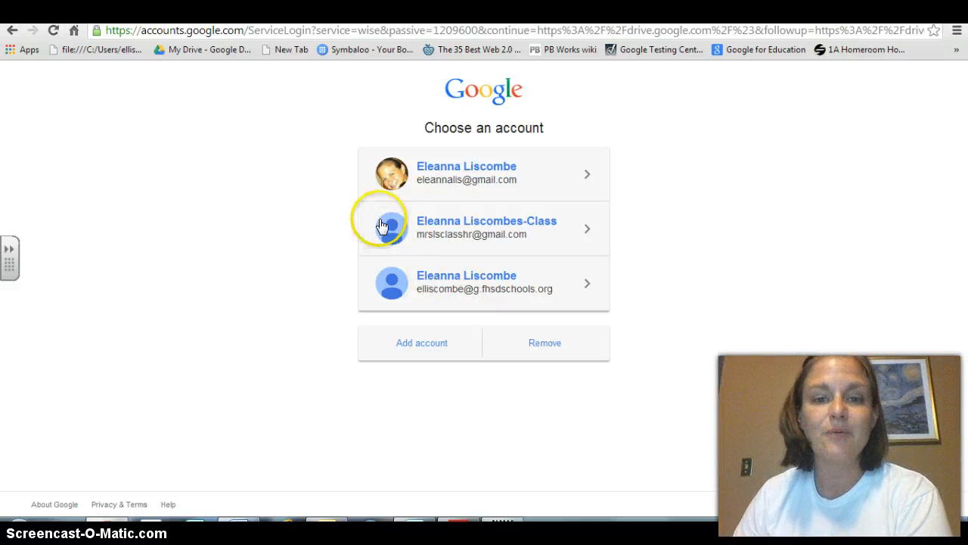
click(472, 228)
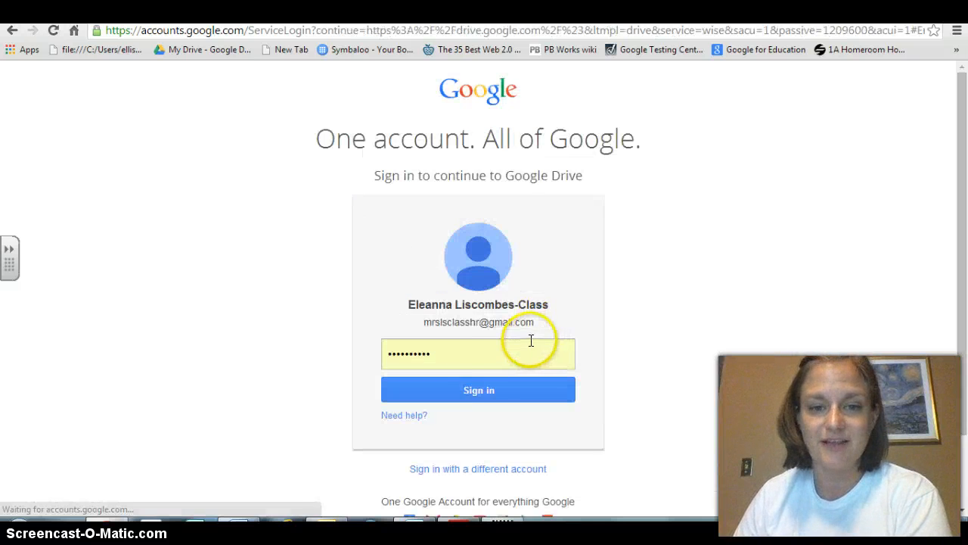
click(483, 391)
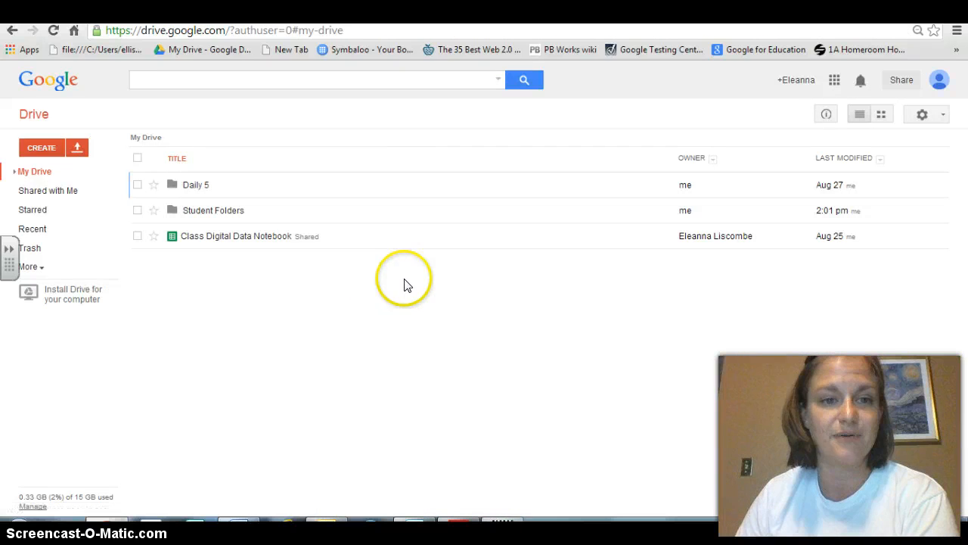
- Open the Student Folders folder
click(209, 216)
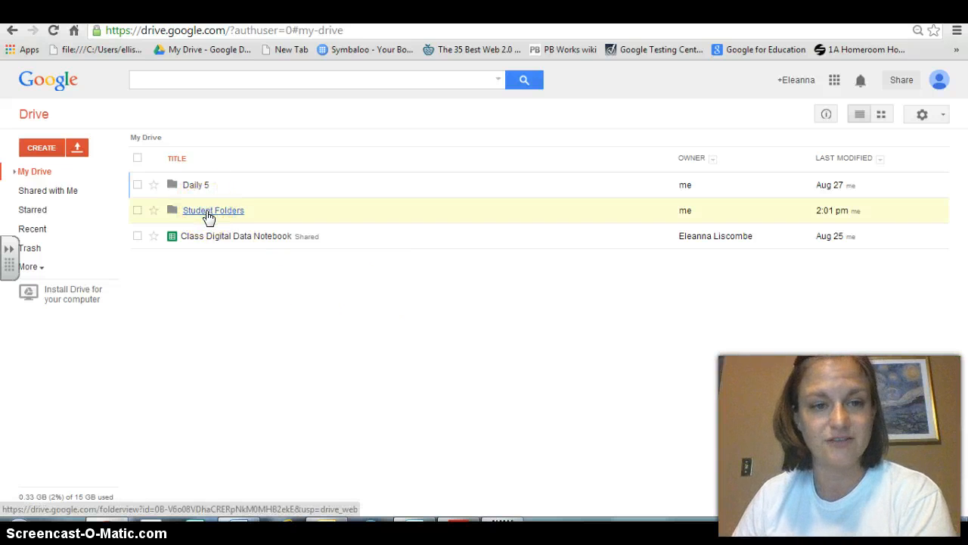
click(209, 216)
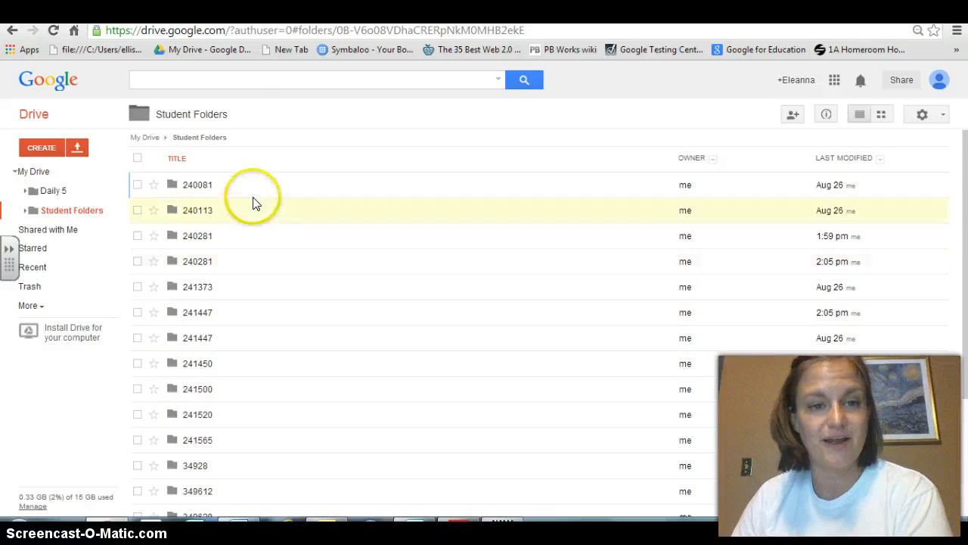
click(195, 282)
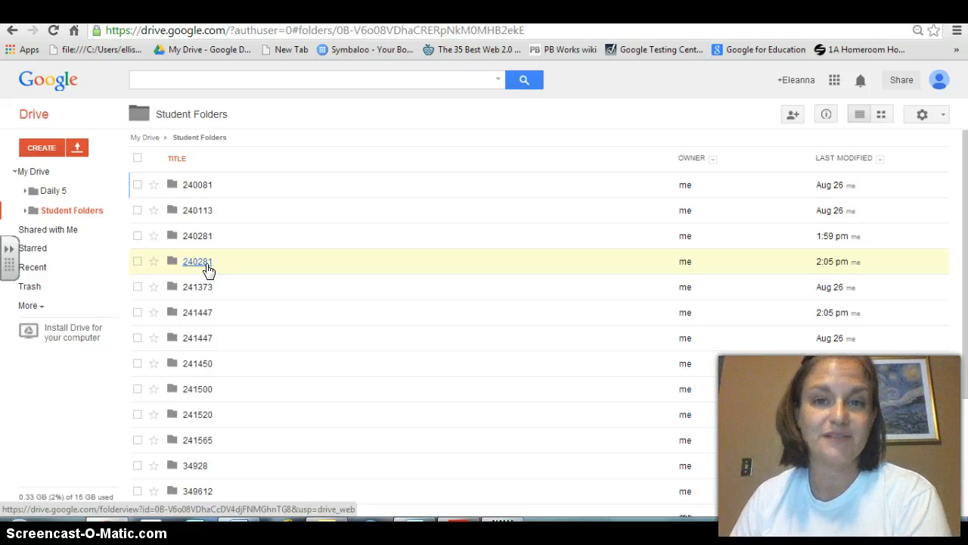
- Move one 240281 folder into the other and move the remaining 240281 folder to the Trash
drag(206, 265, 199, 240)
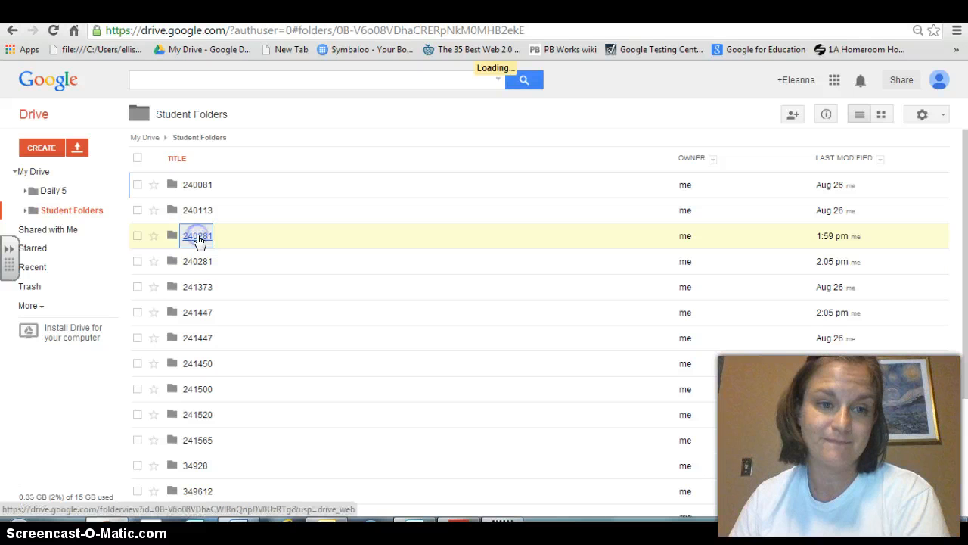
click(137, 236)
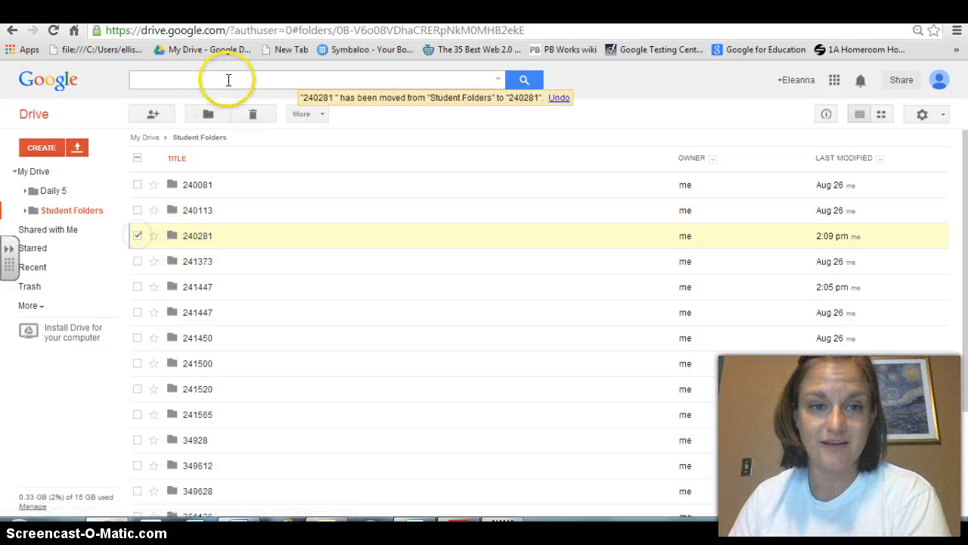
click(251, 115)
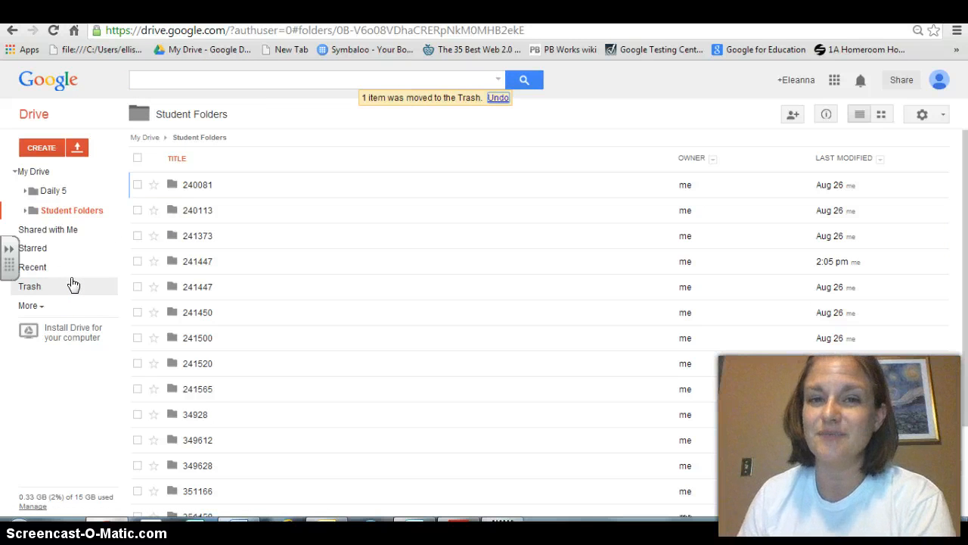
- View the Trash contents and navigate back to My Drive
click(34, 288)
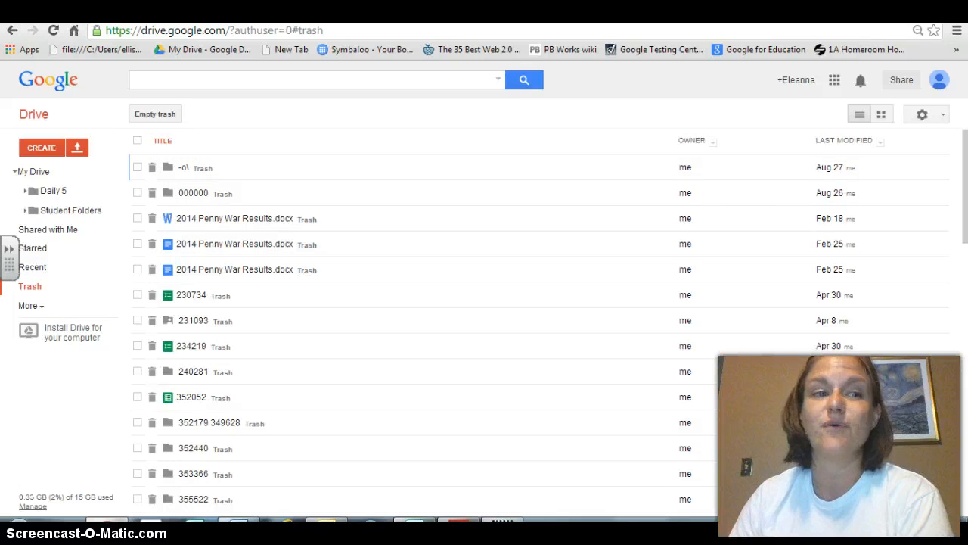
click(12, 30)
click(160, 121)
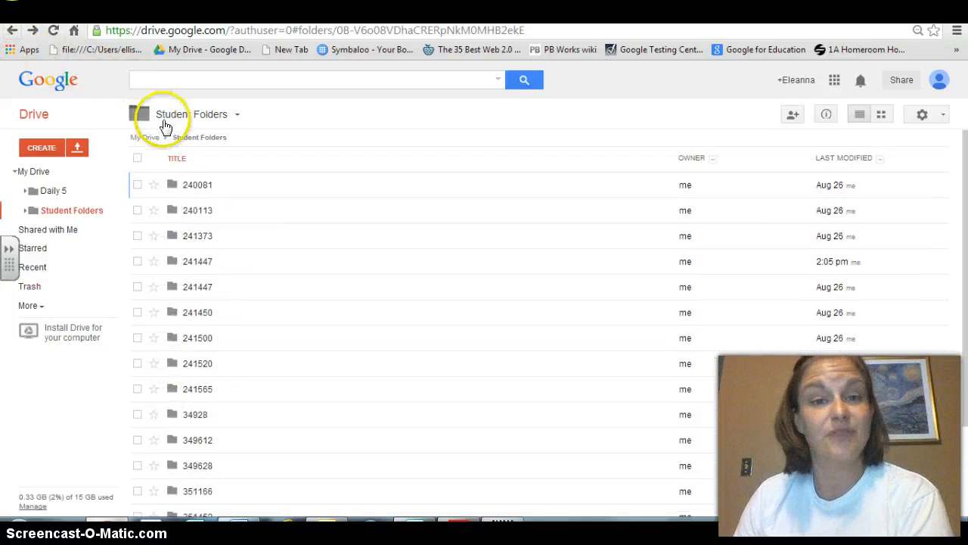
click(13, 30)
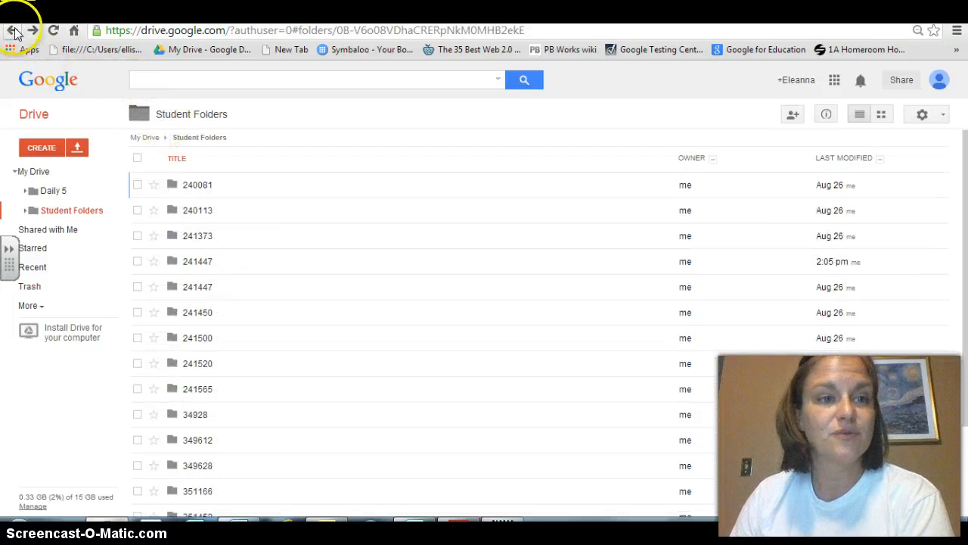
- Move the Student Folders folder in My Drive to the Trash
click(137, 210)
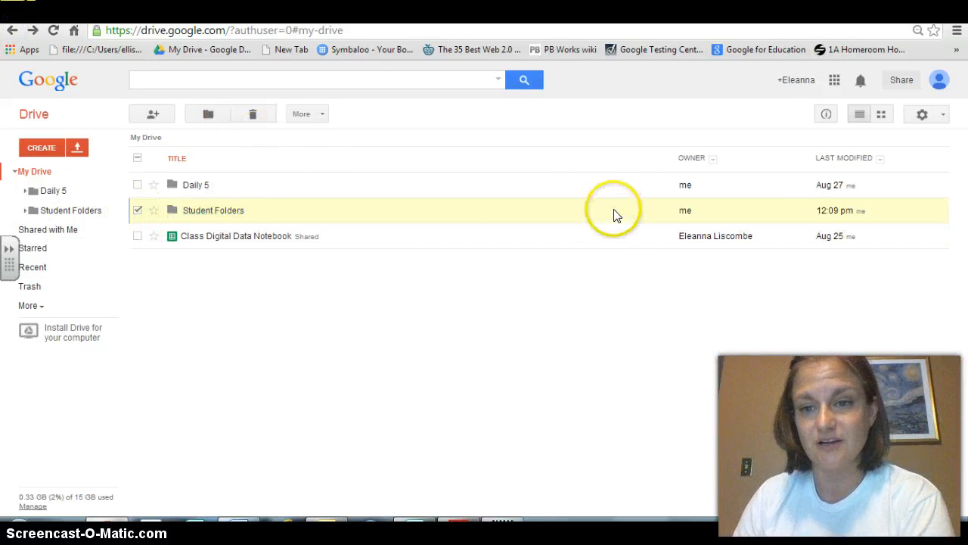
click(253, 114)
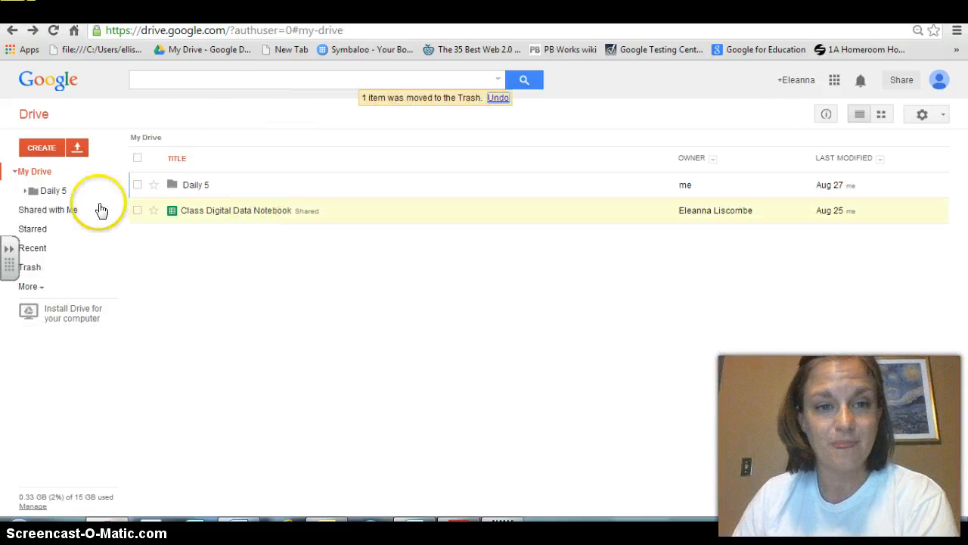
- Switch to the school district account and sign in to its Drive
click(938, 80)
click(911, 204)
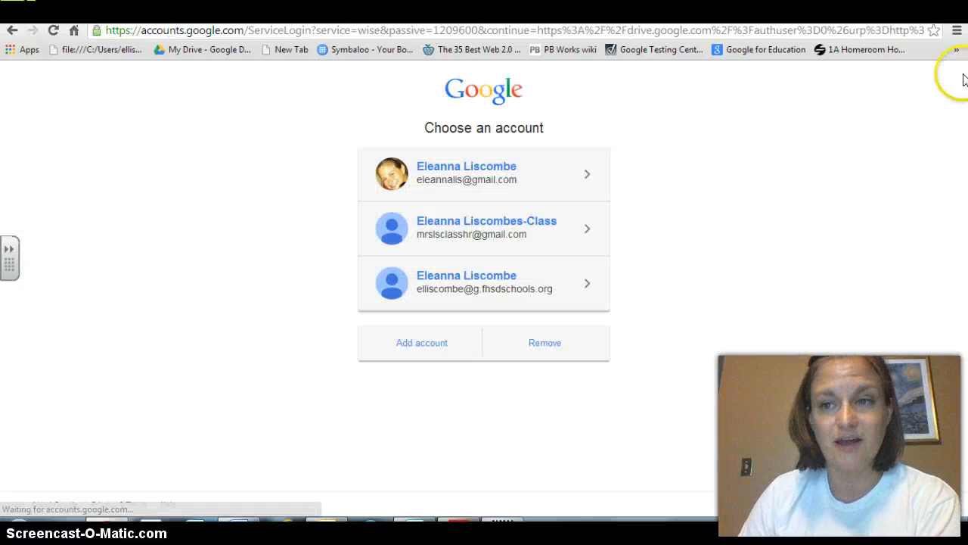
click(488, 278)
click(493, 388)
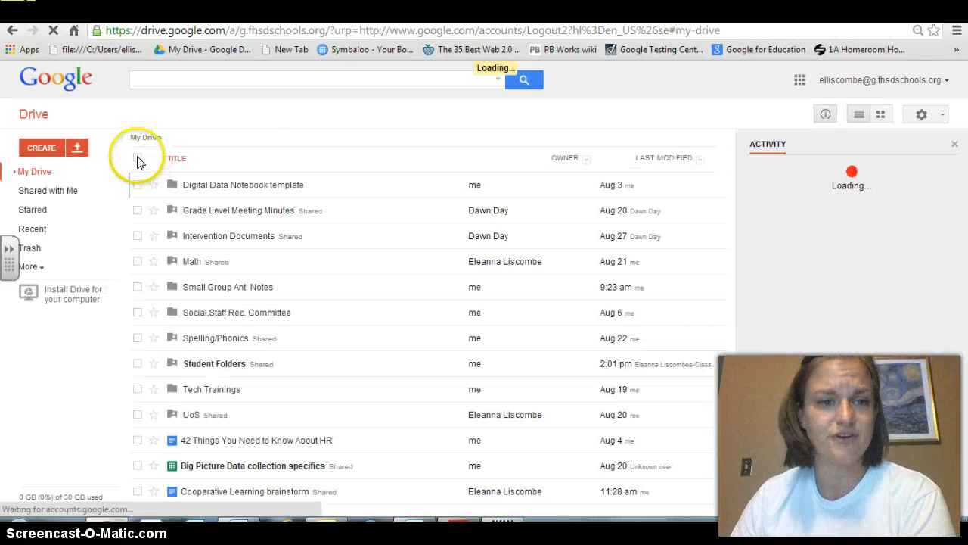
- Create a new folder named Student Folders in My Drive
click(40, 149)
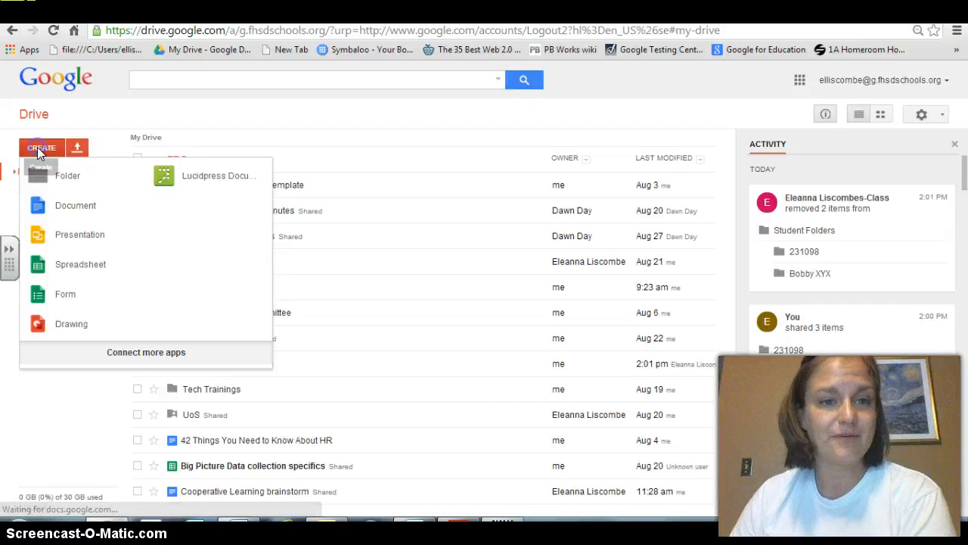
click(76, 178)
text(Stud)
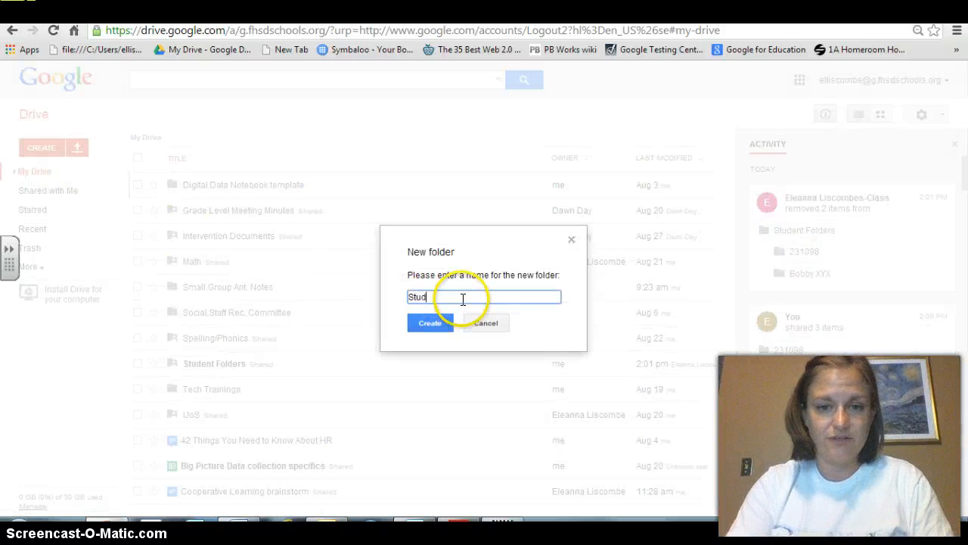
text(ent Folders)
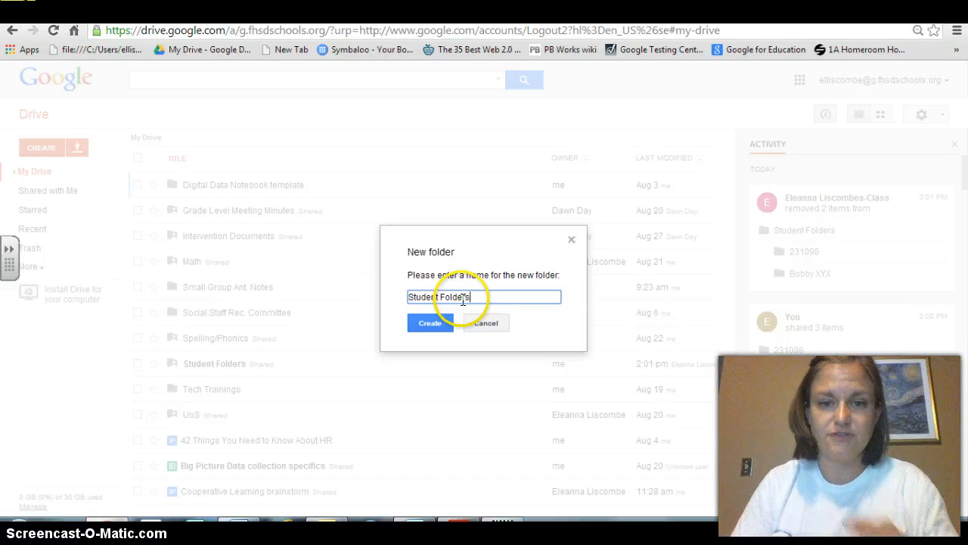
click(443, 324)
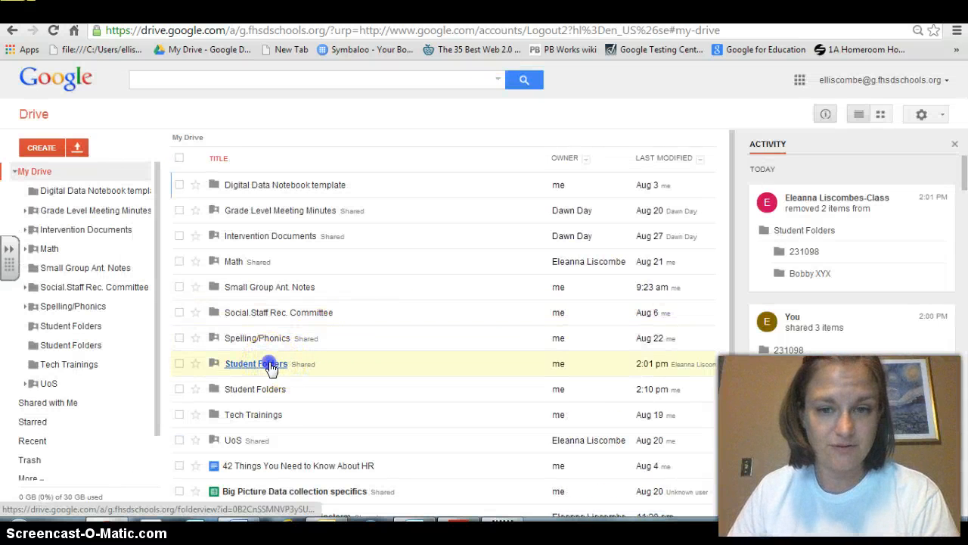
- Move the shared Student Folders folder into Tech Trainings and open it there
click(258, 386)
click(256, 384)
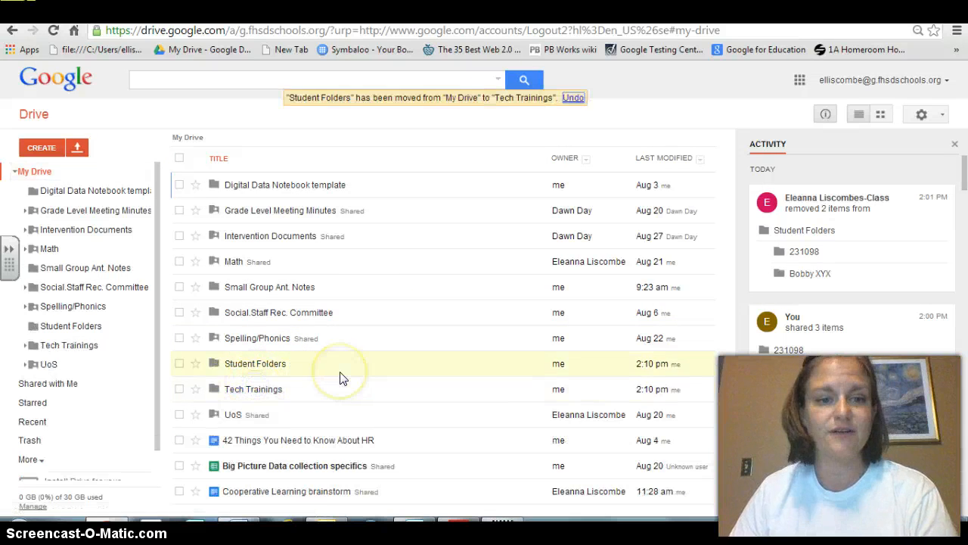
click(255, 389)
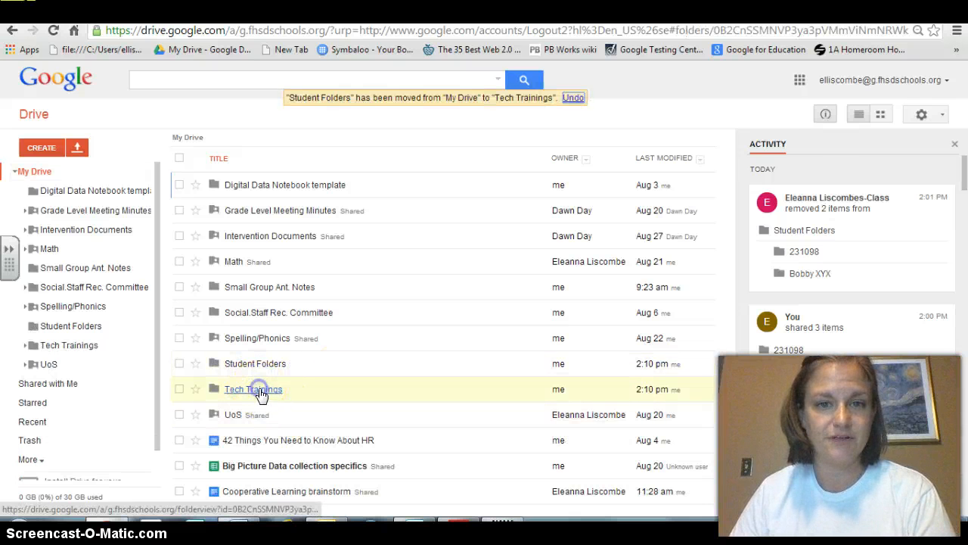
click(263, 197)
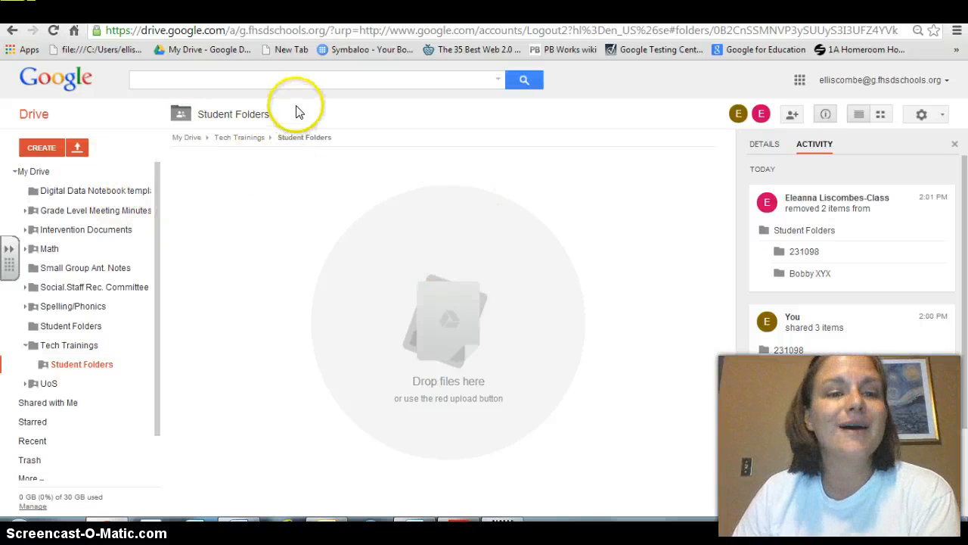
- Create and share a new subfolder named with a student's name inside Student Folders
click(49, 148)
click(64, 178)
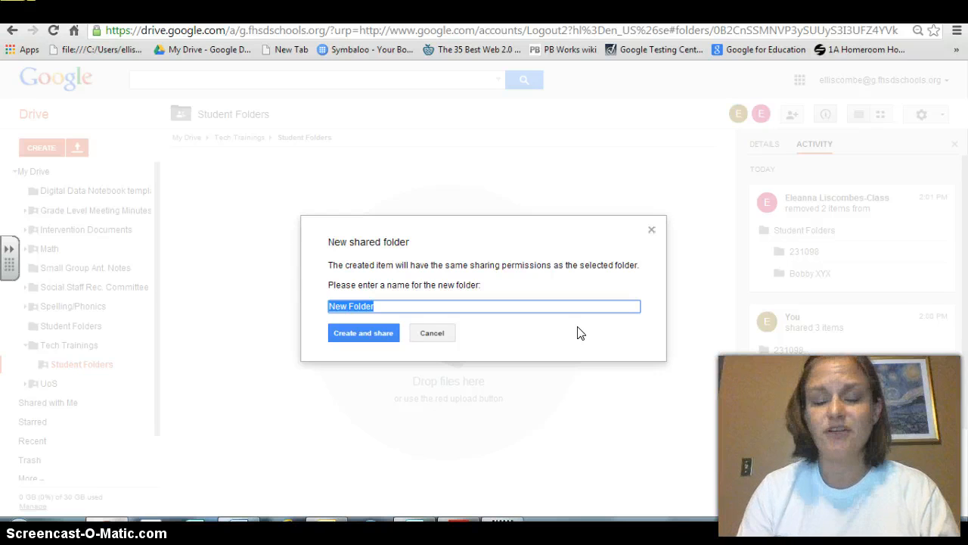
text(Bobby X)
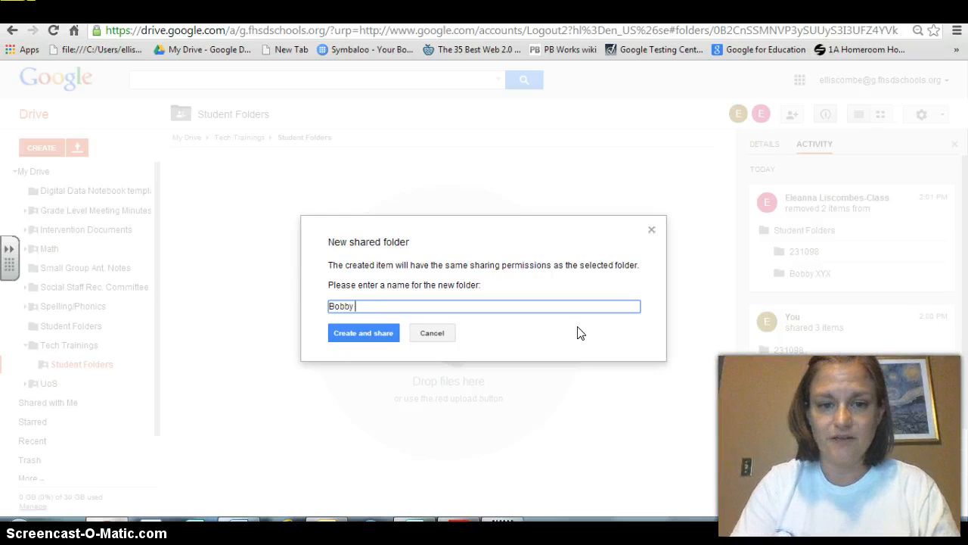
click(506, 333)
click(378, 335)
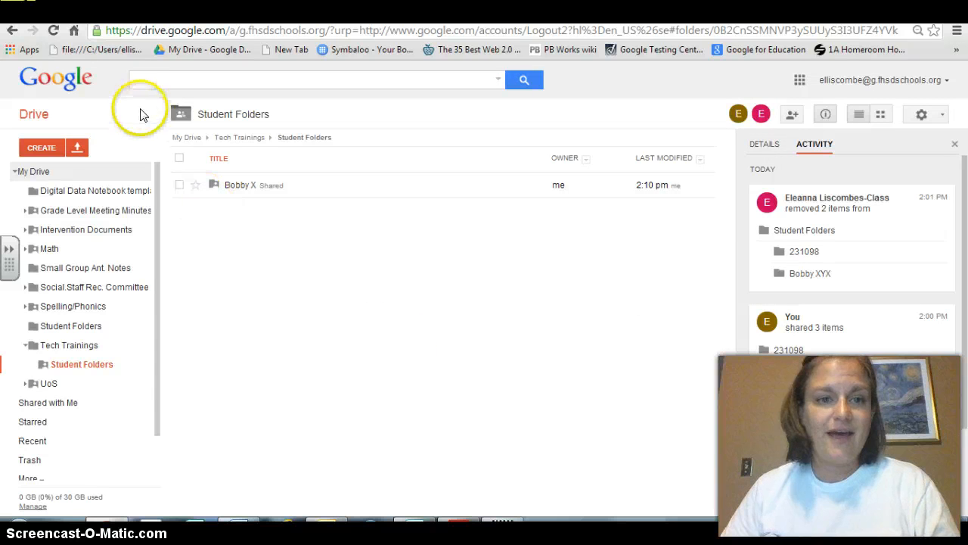
- Create and share another subfolder named with a student ID number inside Student Folders
click(49, 147)
click(57, 182)
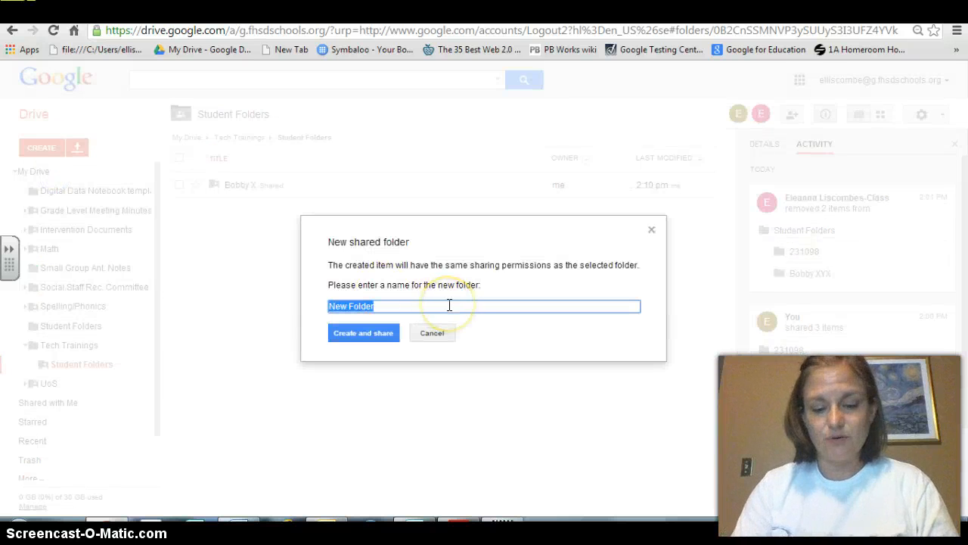
text(1234456)
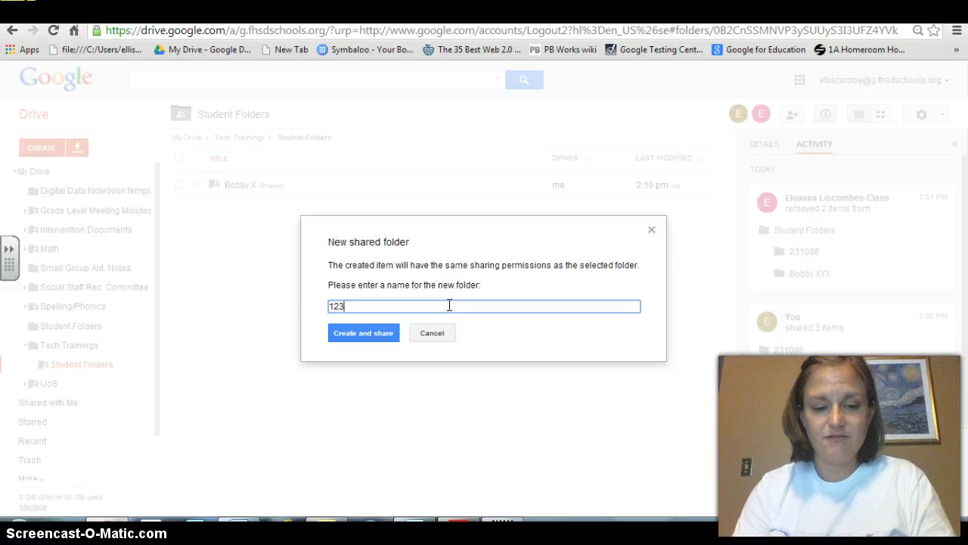
click(363, 333)
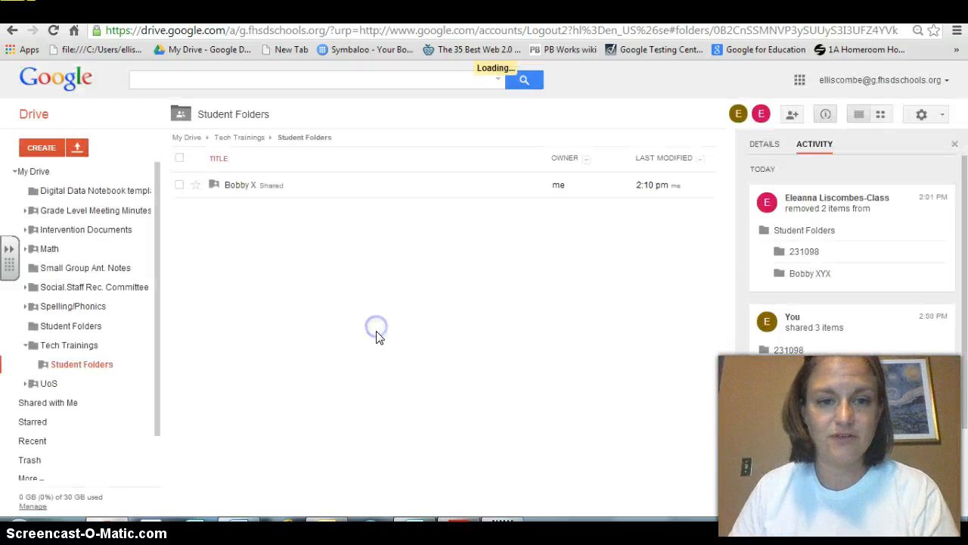
- Return to Tech Trainings and share the Student Folders folder with edit access to the class account's e-mail
click(13, 31)
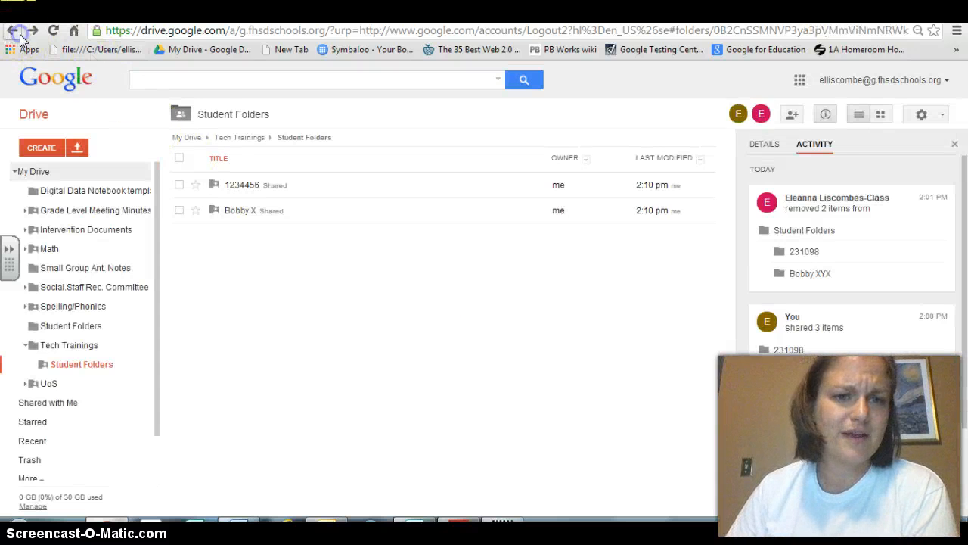
click(180, 185)
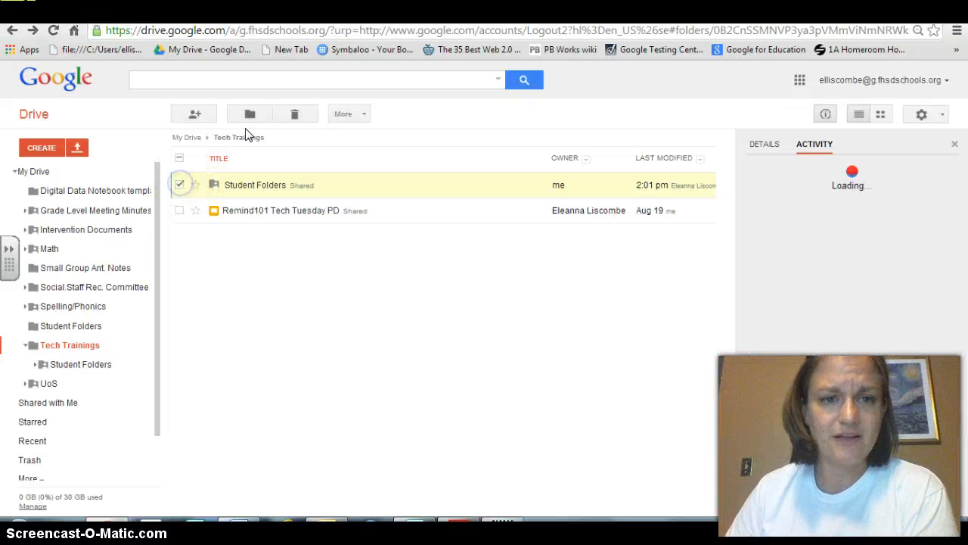
click(199, 114)
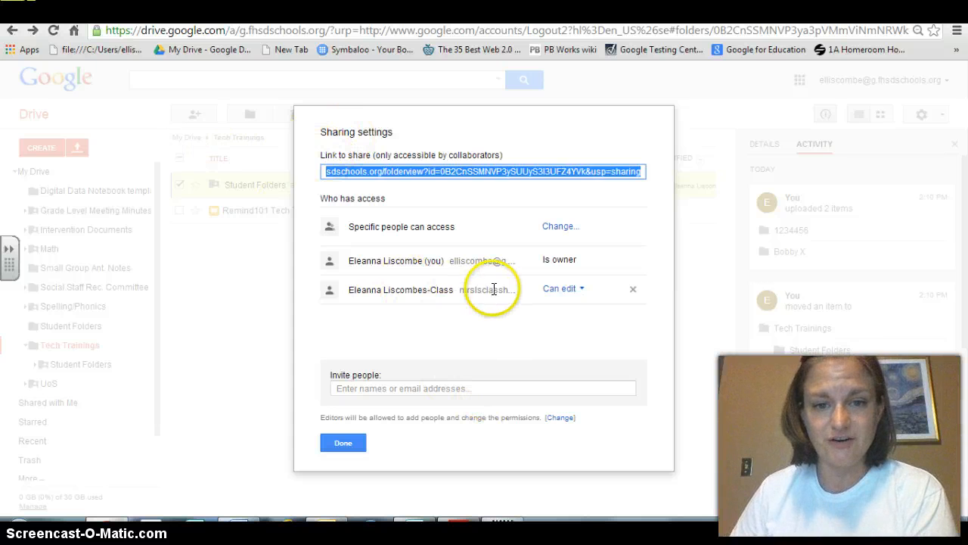
click(414, 292)
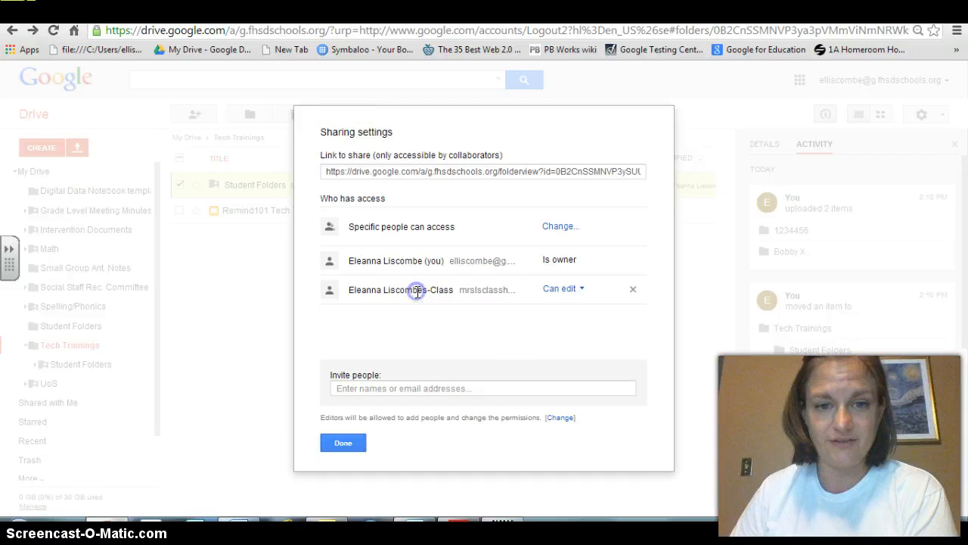
click(410, 390)
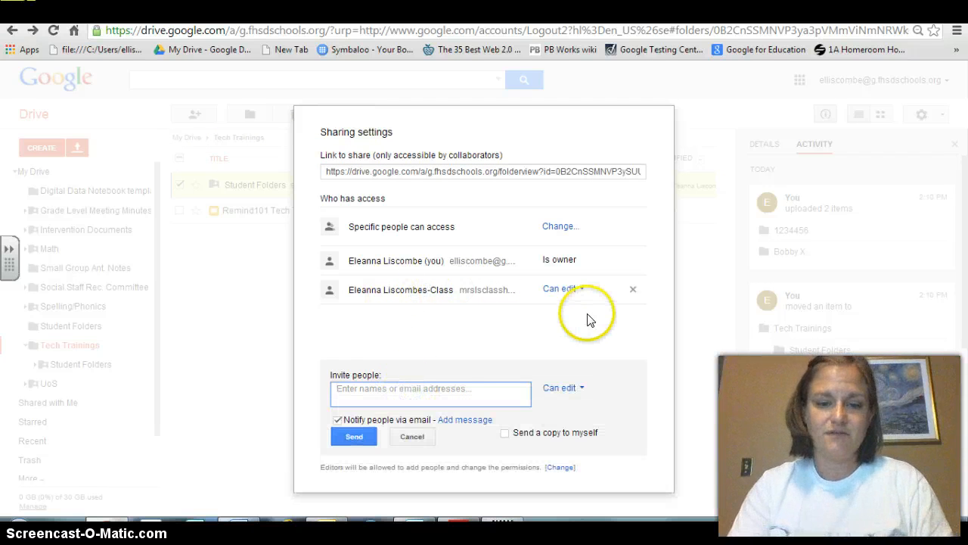
text(mrsls)
key(Return)
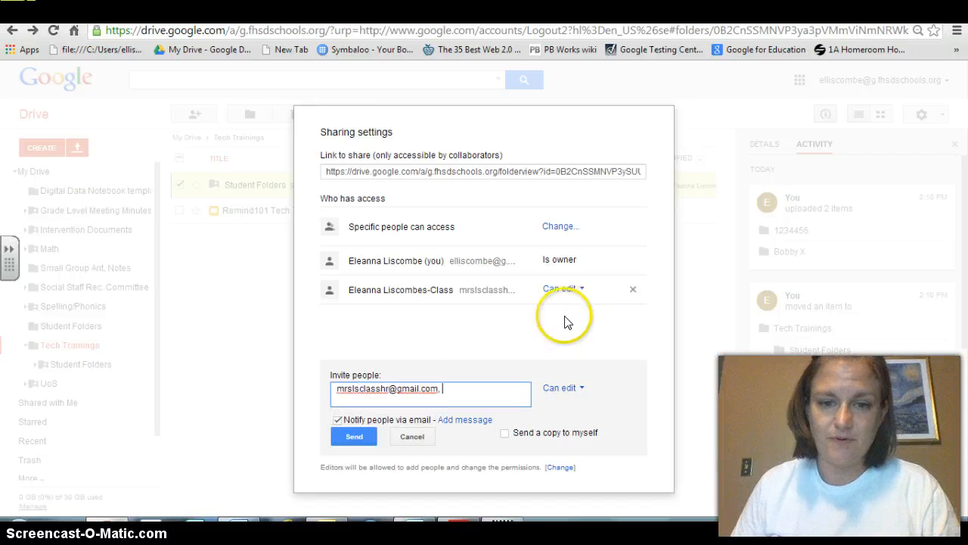
click(369, 435)
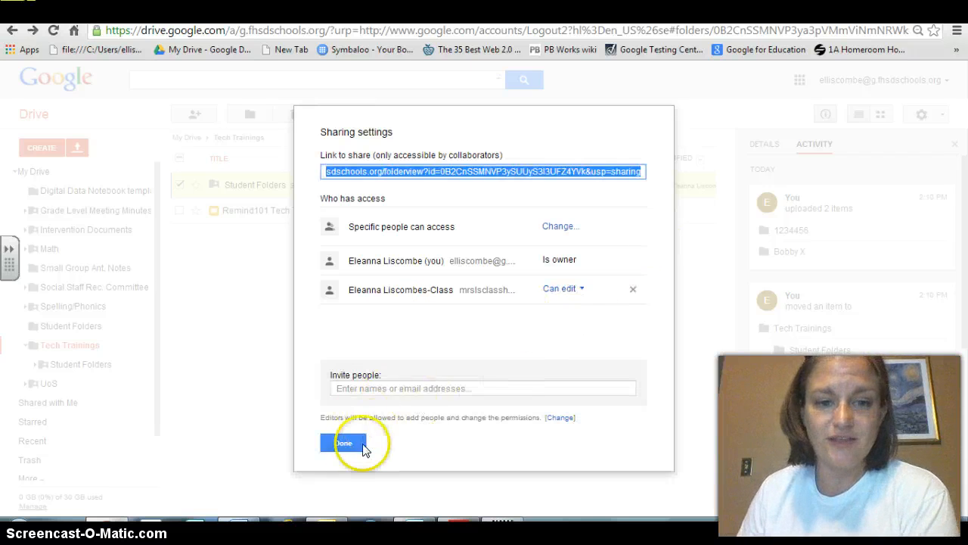
click(347, 438)
- Sign out of the school account and sign in to the class account
click(896, 84)
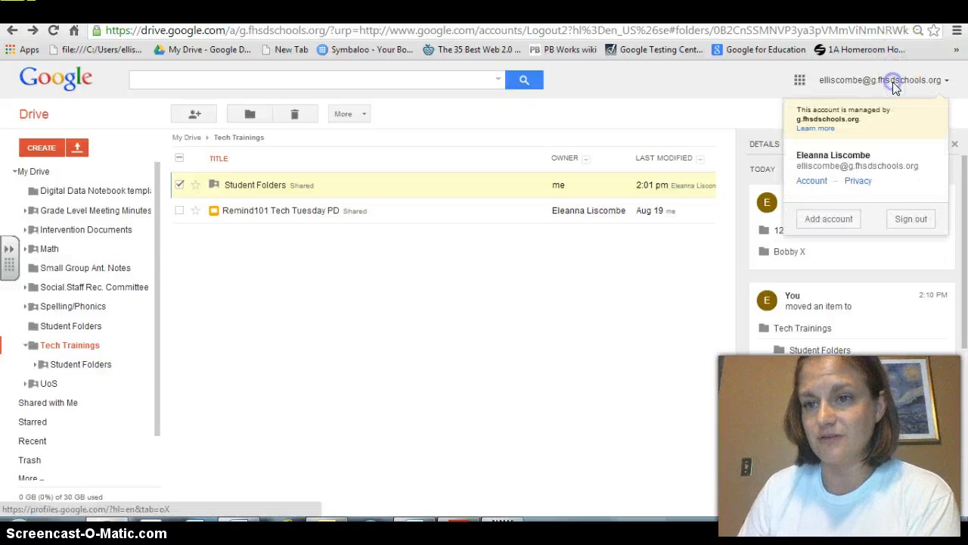
click(912, 219)
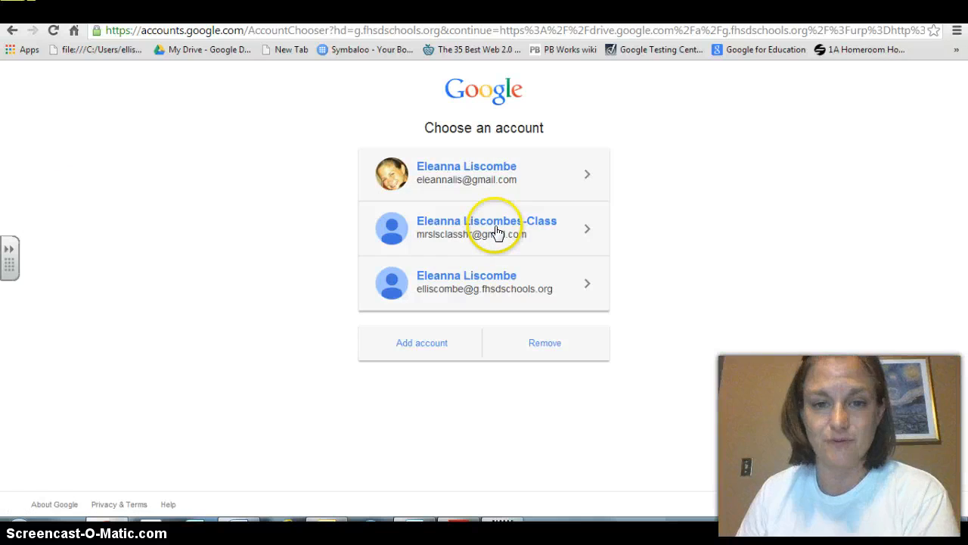
click(516, 235)
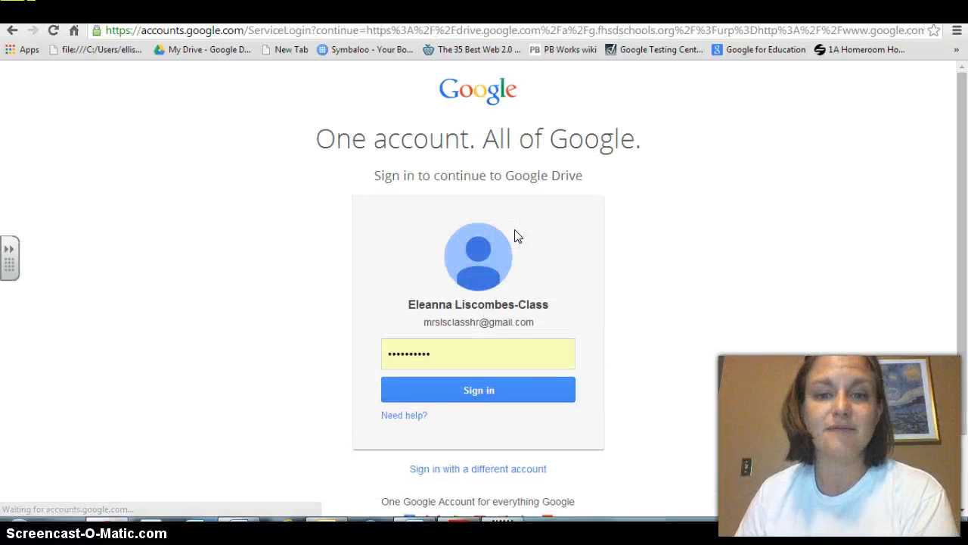
click(496, 401)
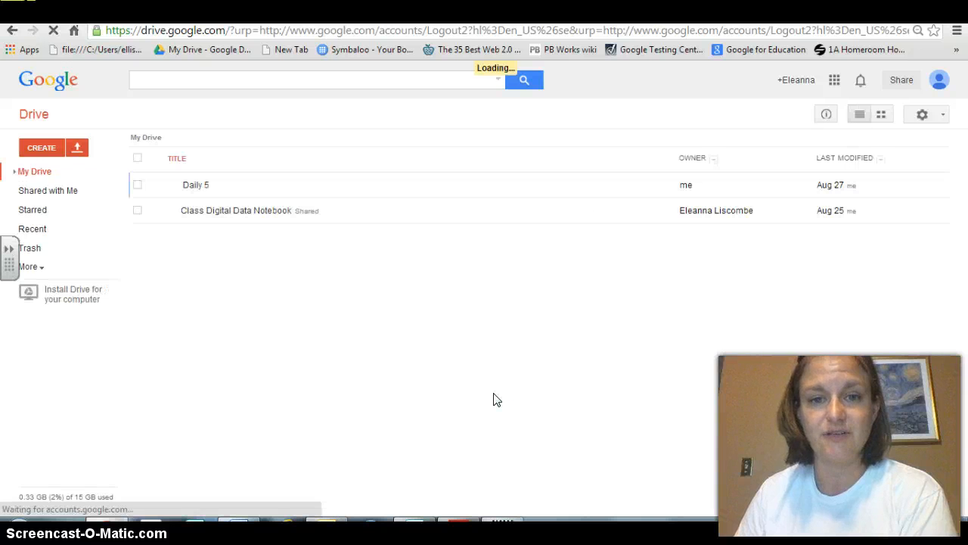
- Add the shared Student Folders folder from Shared with Me to the class account's My Drive
click(48, 191)
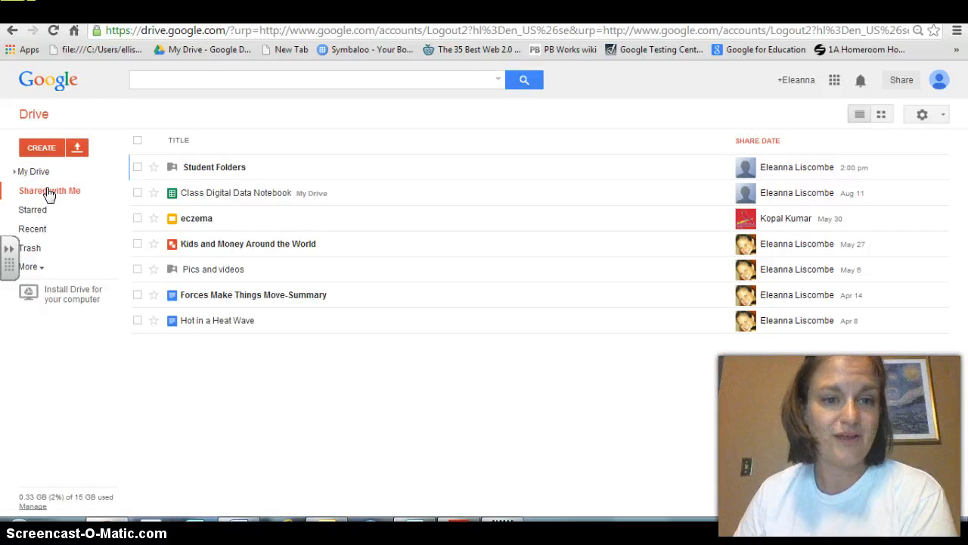
click(137, 168)
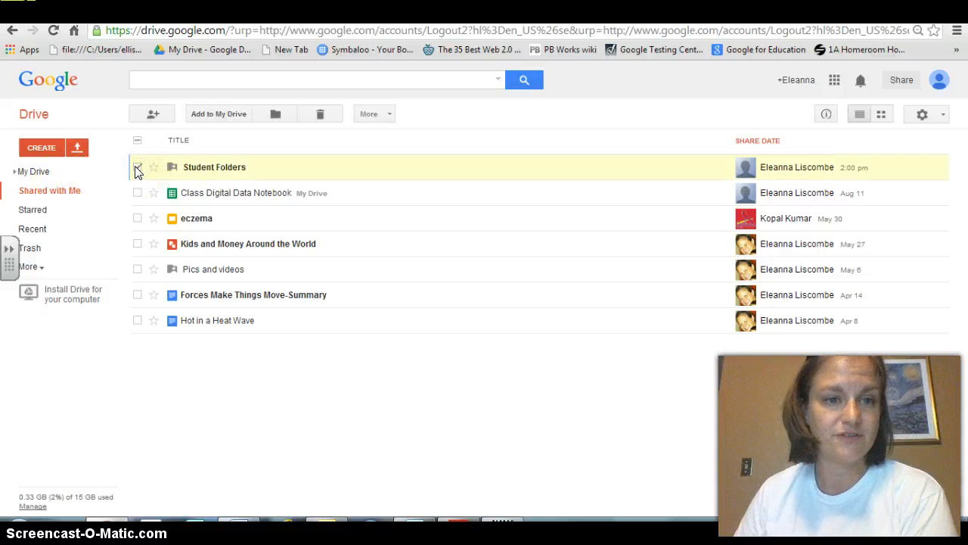
click(216, 114)
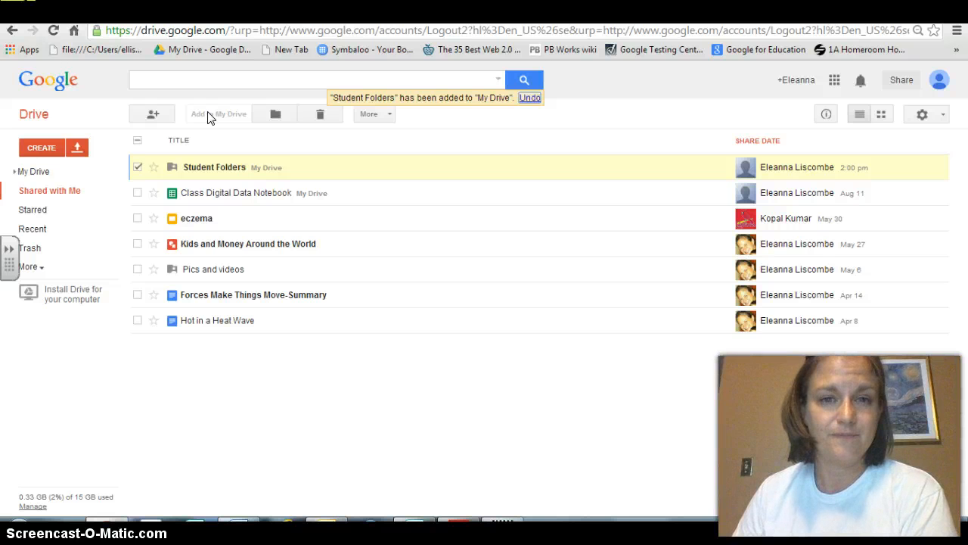
click(30, 171)
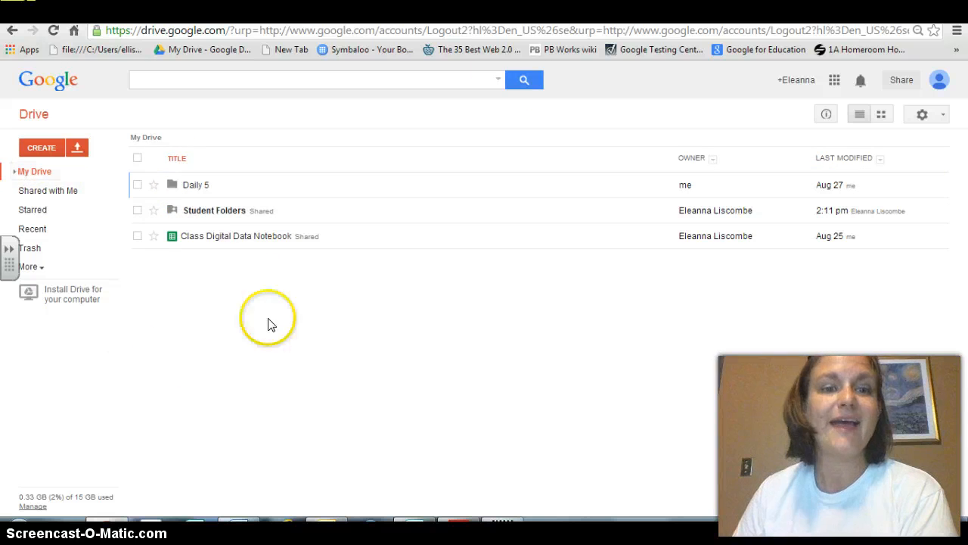
- Open the 1234456 subfolder inside Student Folders and create a new shared drawing there
click(198, 210)
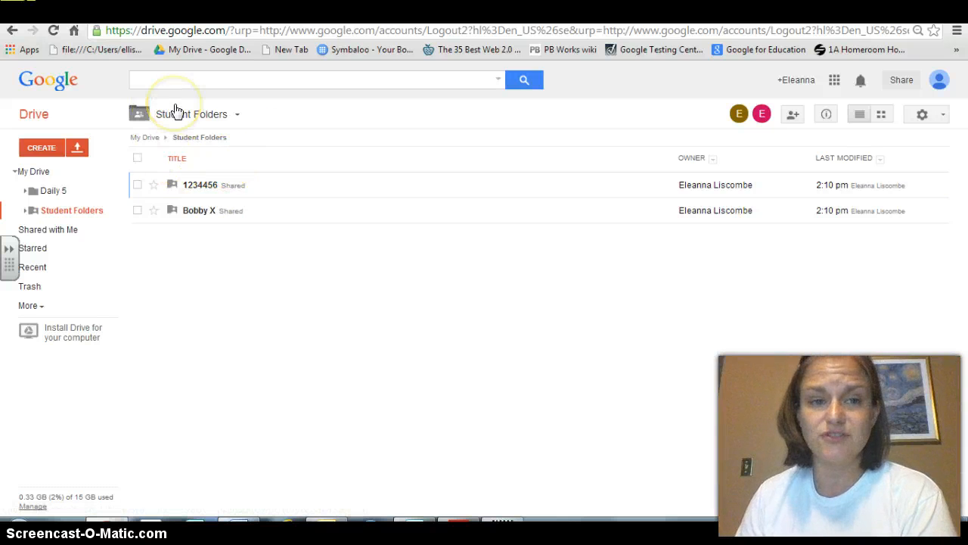
click(201, 189)
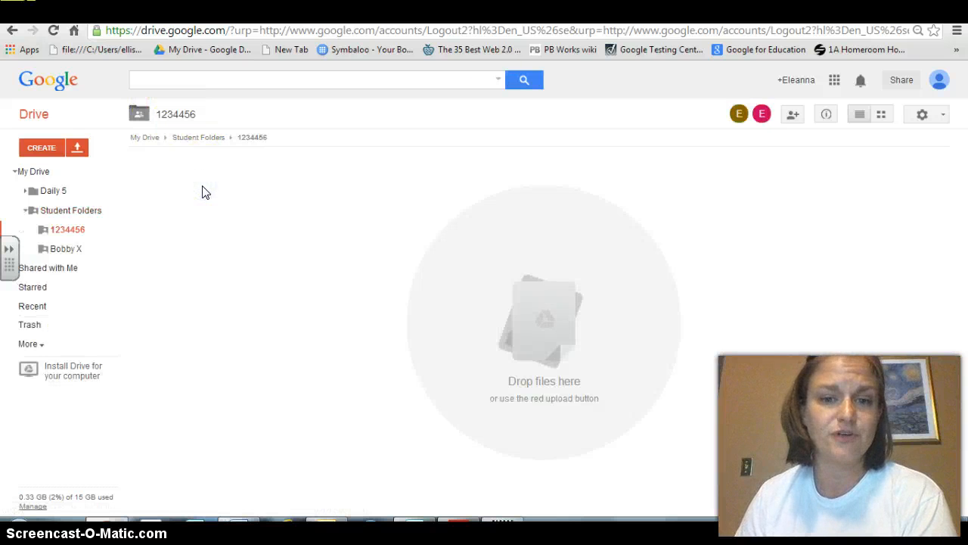
click(43, 148)
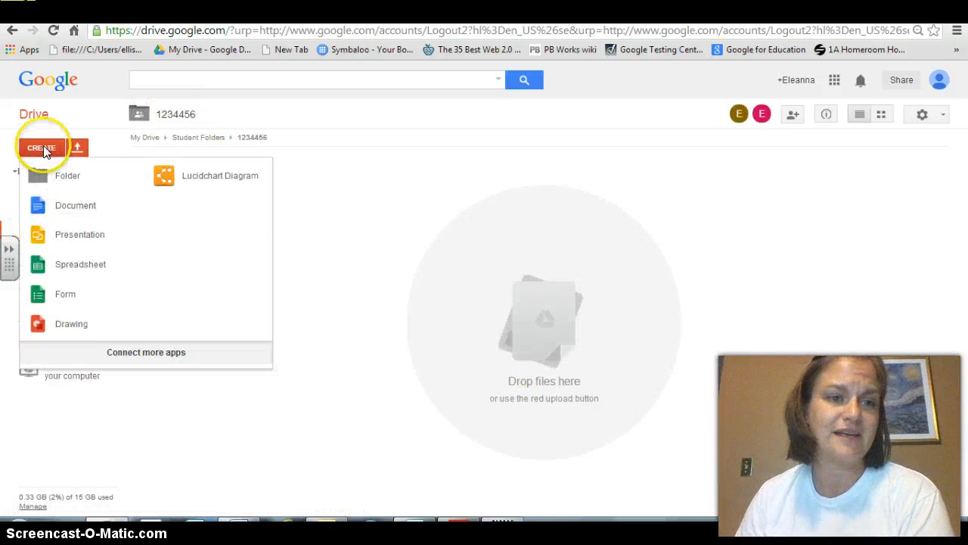
click(70, 236)
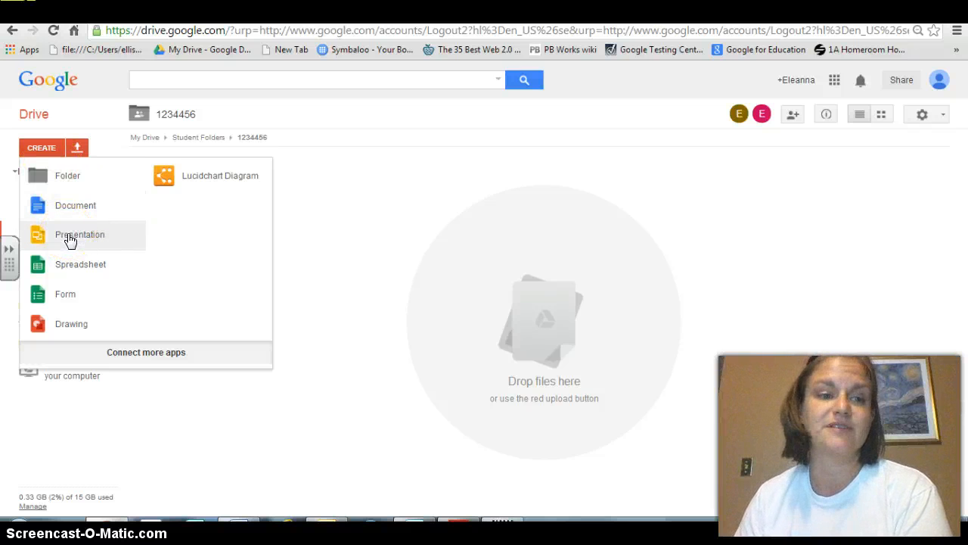
click(65, 326)
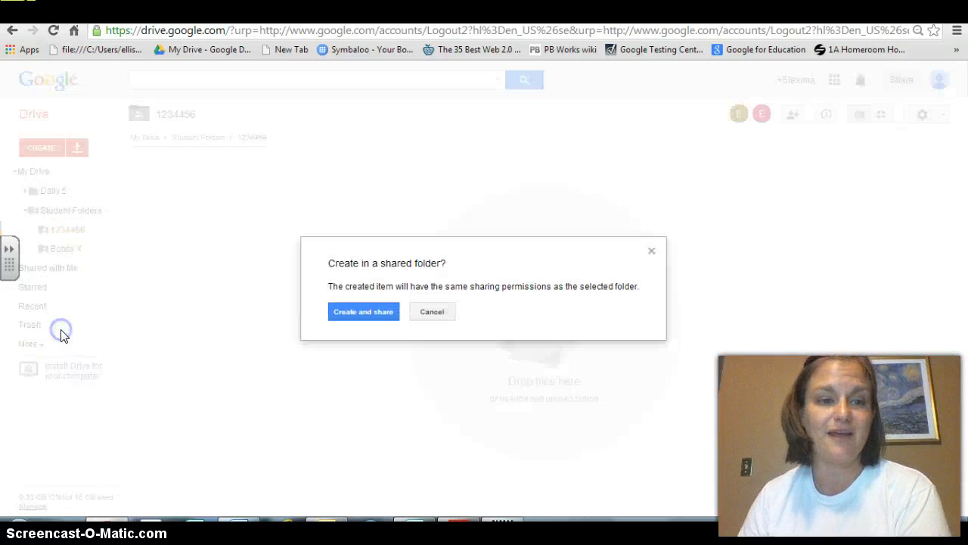
click(362, 314)
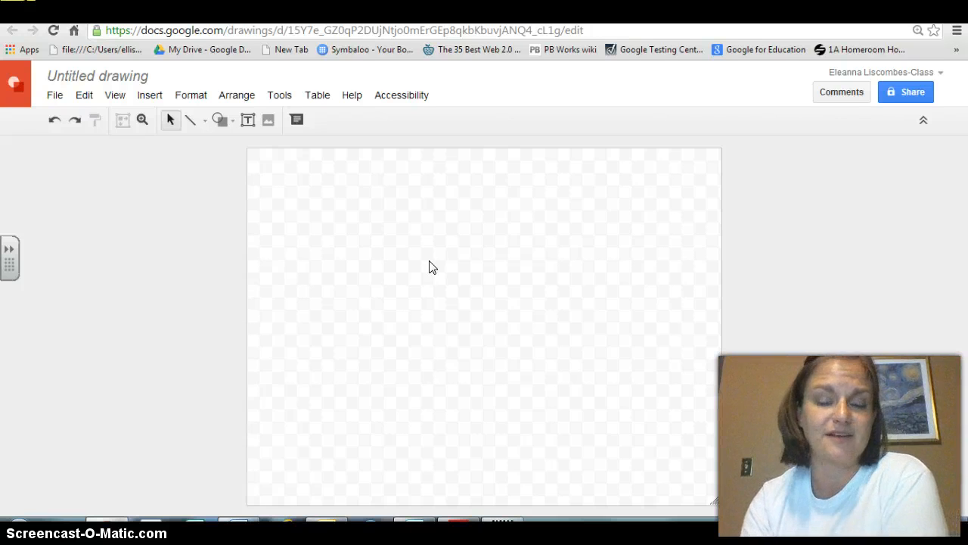
- Draw a text box on the drawing canvas and add the comment "This box is EMPTY!" to it
click(247, 119)
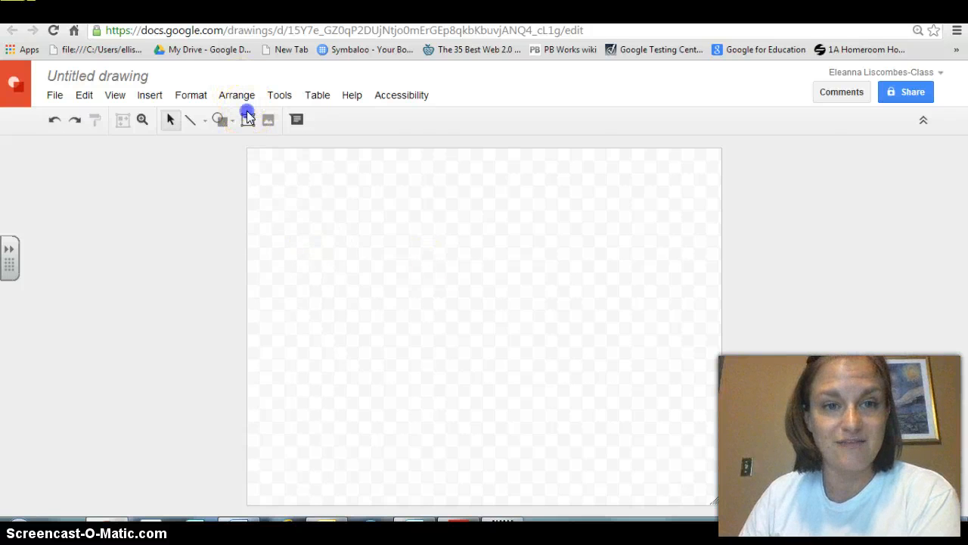
drag(334, 230, 577, 336)
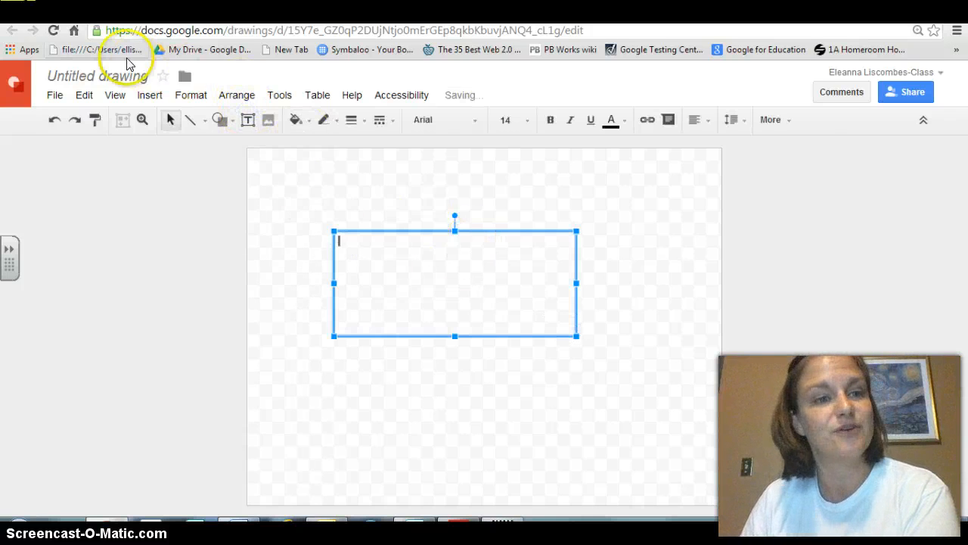
click(841, 95)
click(889, 136)
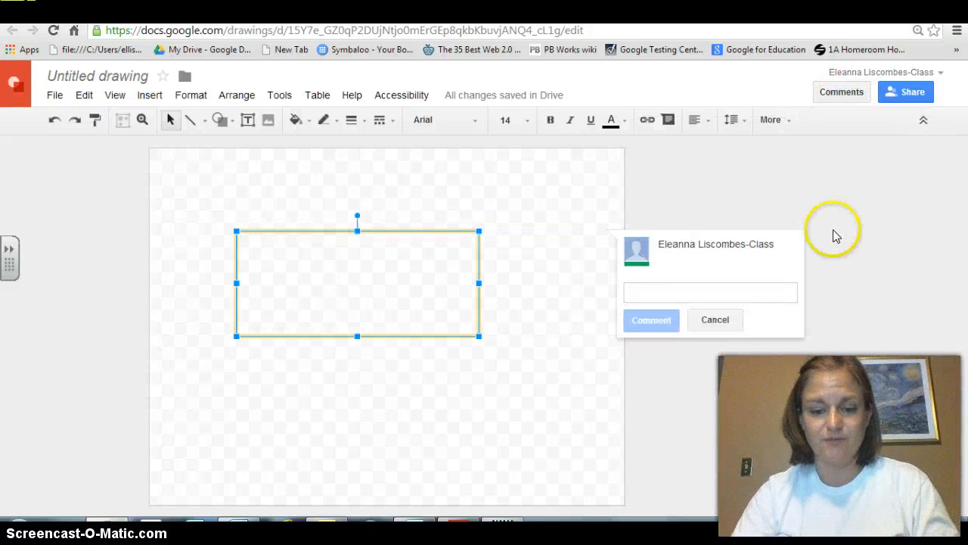
text(T)
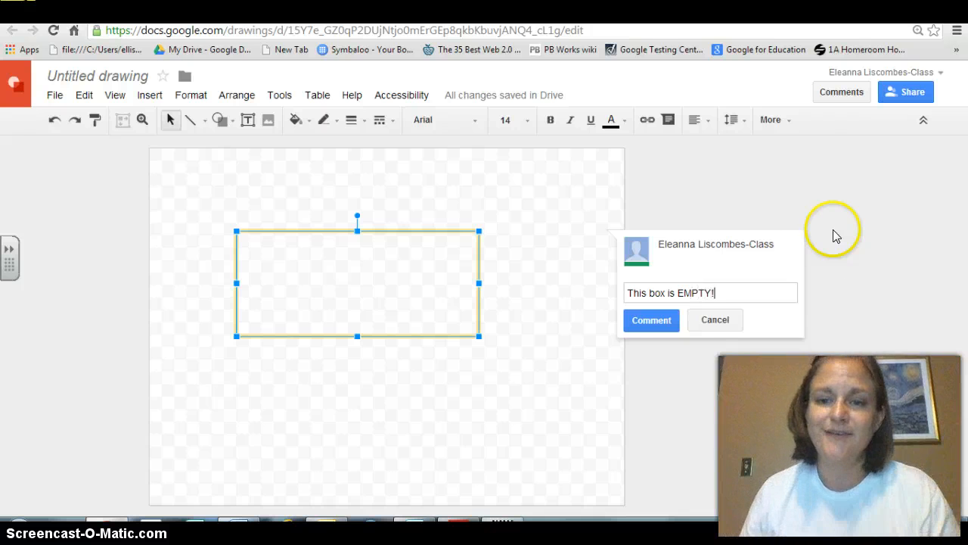
text(his box is EMPTY!)
click(652, 320)
- Write the reply "OK, I filled it!" to the comment
click(698, 253)
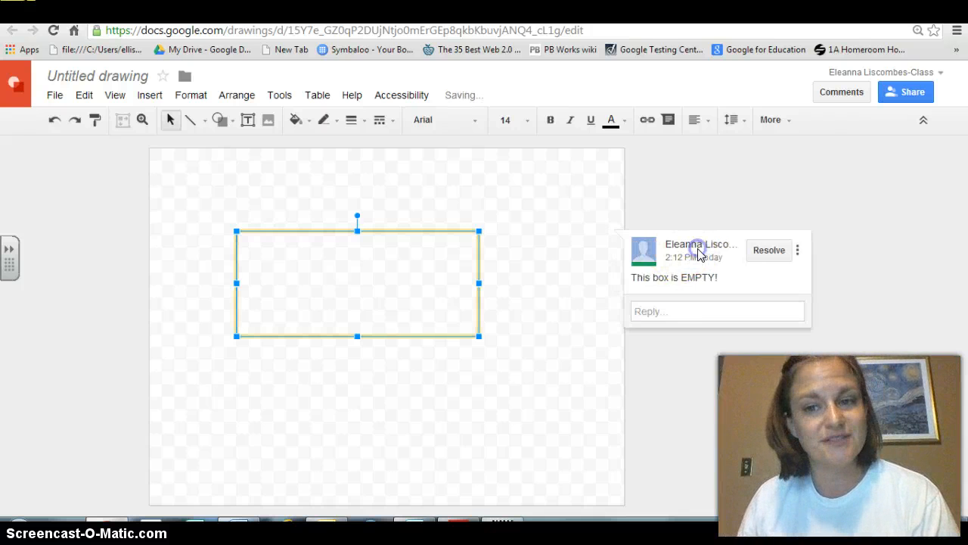
click(683, 314)
text(OK, I filled it!)
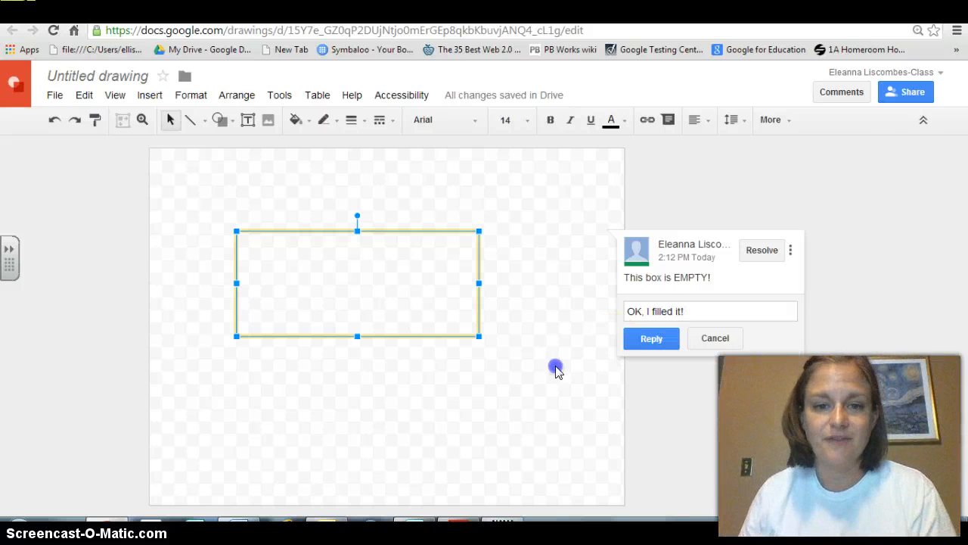
click(556, 370)
- Enter the text "fill it" in the text box
double_click(367, 287)
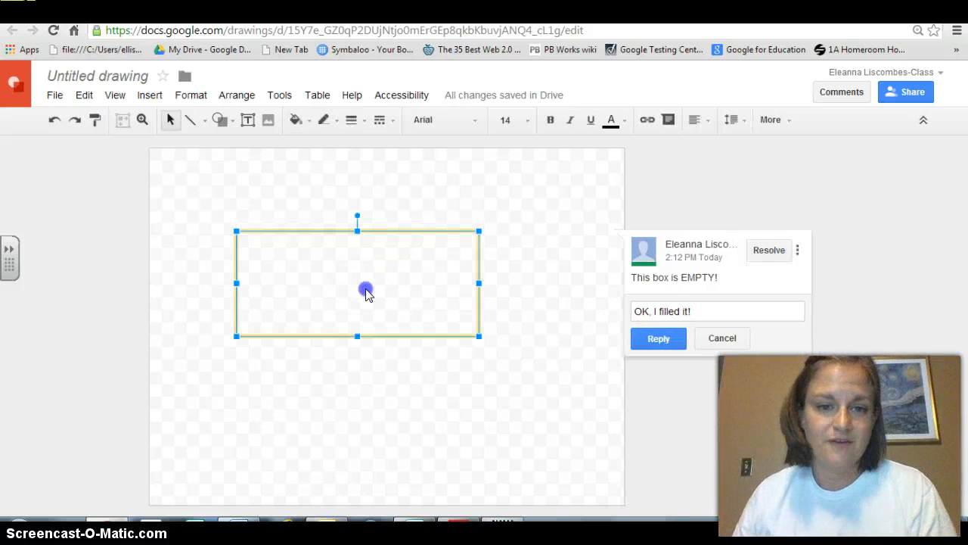
text(fu)
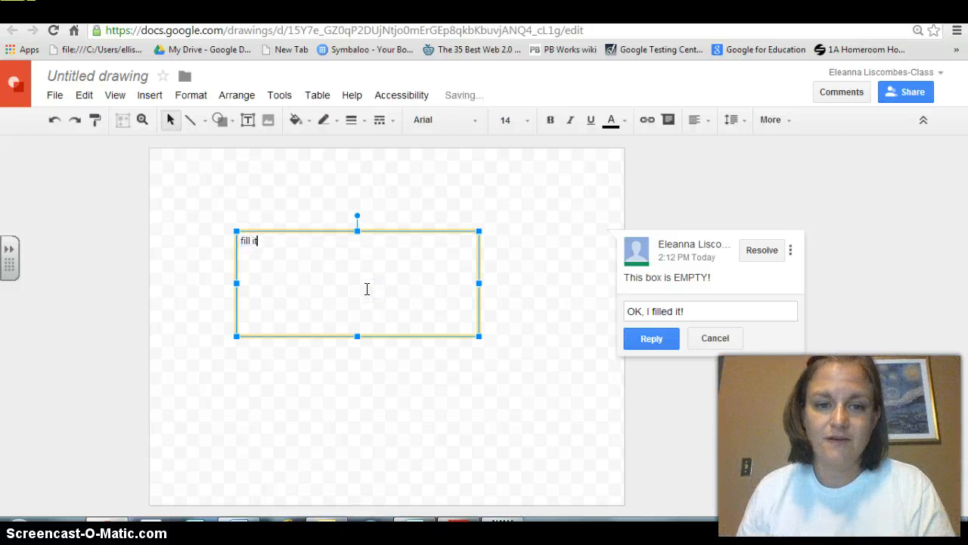
key(Return)
- Post the reply and resolve the comment thread
click(647, 337)
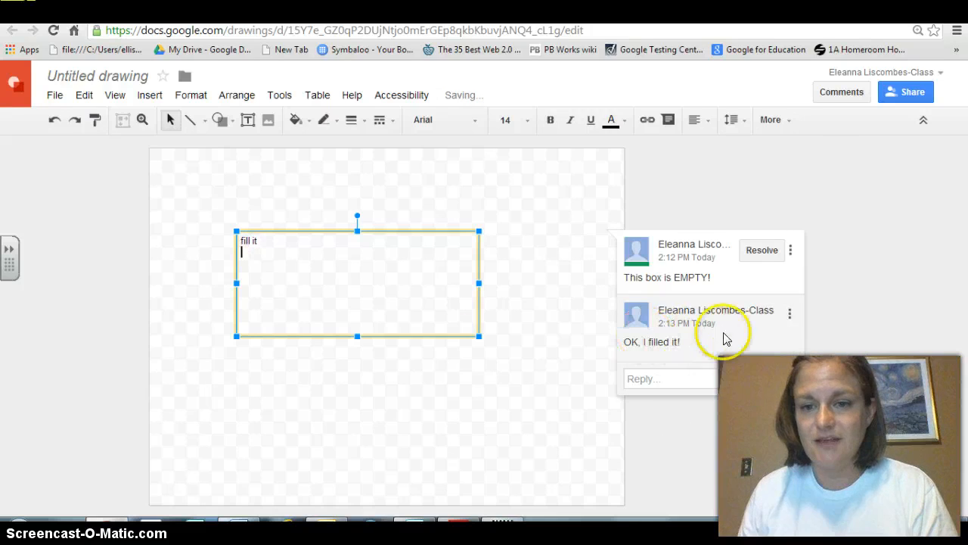
click(768, 250)
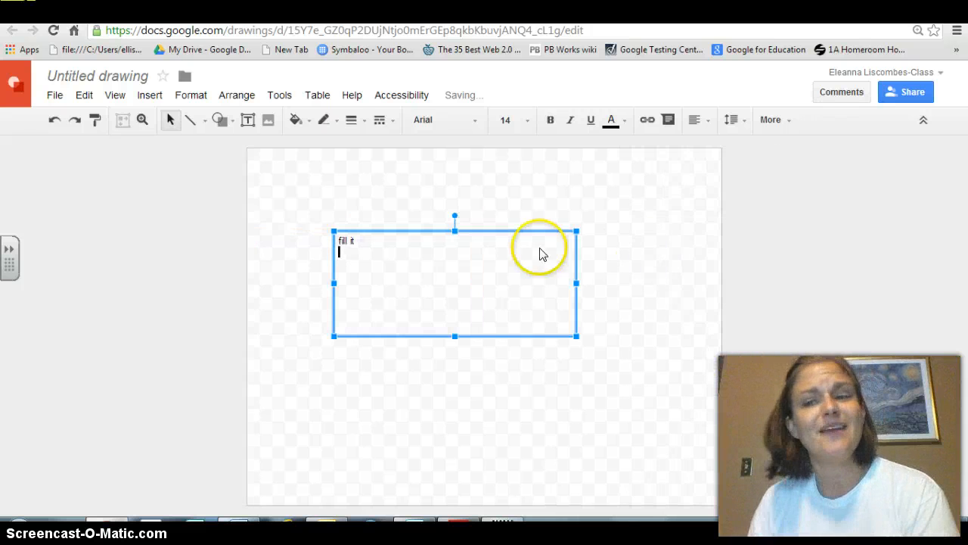